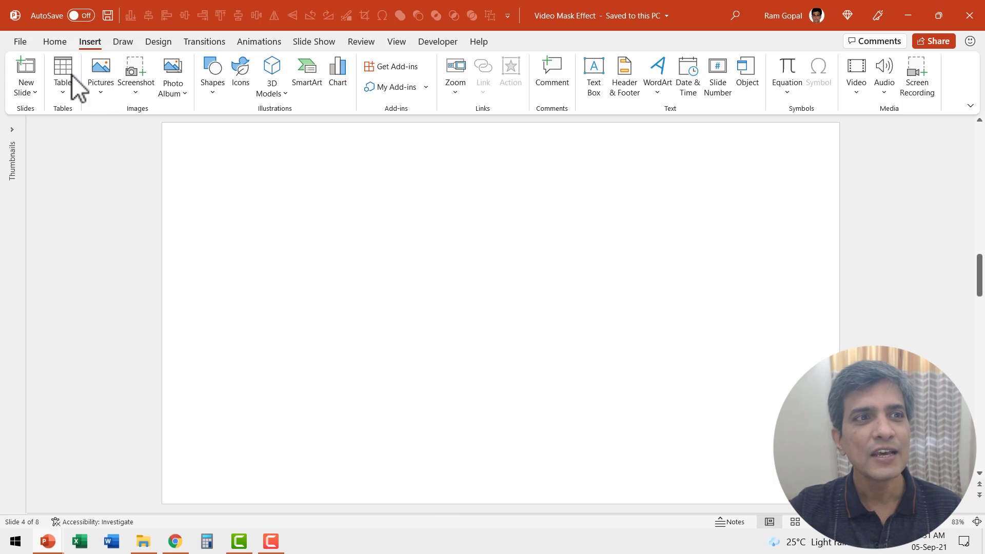
- Draw a rectangle spanning the entire slide and set its outline to No Outline
{"action": "left_click", "coordinate": [65, 44]}
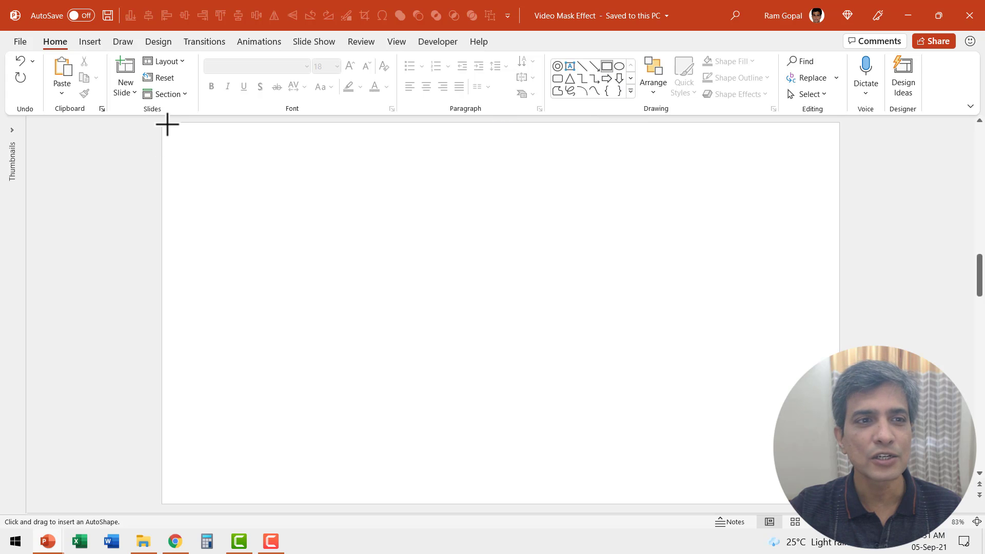
{"action": "left_click_drag", "start_coordinate": [163, 122], "coordinate": [839, 504]}
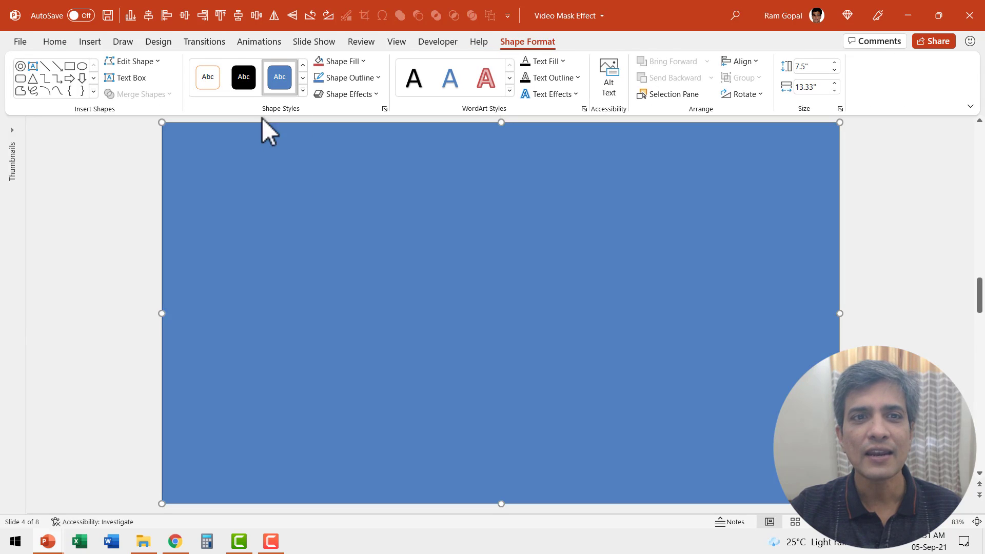
{"action": "left_click", "coordinate": [362, 80]}
{"action": "left_click", "coordinate": [374, 221]}
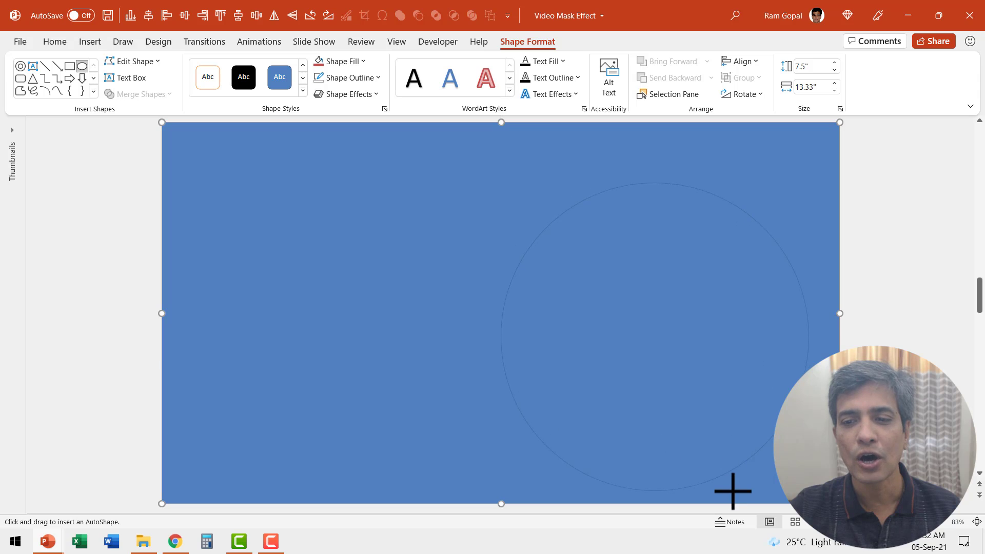
- Draw a large circle on the slide's right side and shift it up and left
{"action": "left_click_drag", "start_coordinate": [731, 489], "coordinate": [732, 489]}
{"action": "mouse_move", "coordinate": [604, 203]}
{"action": "left_mouse_down"}
{"action": "mouse_move", "coordinate": [587, 178]}
{"action": "mouse_move", "coordinate": [570, 179]}
{"action": "left_mouse_up"}
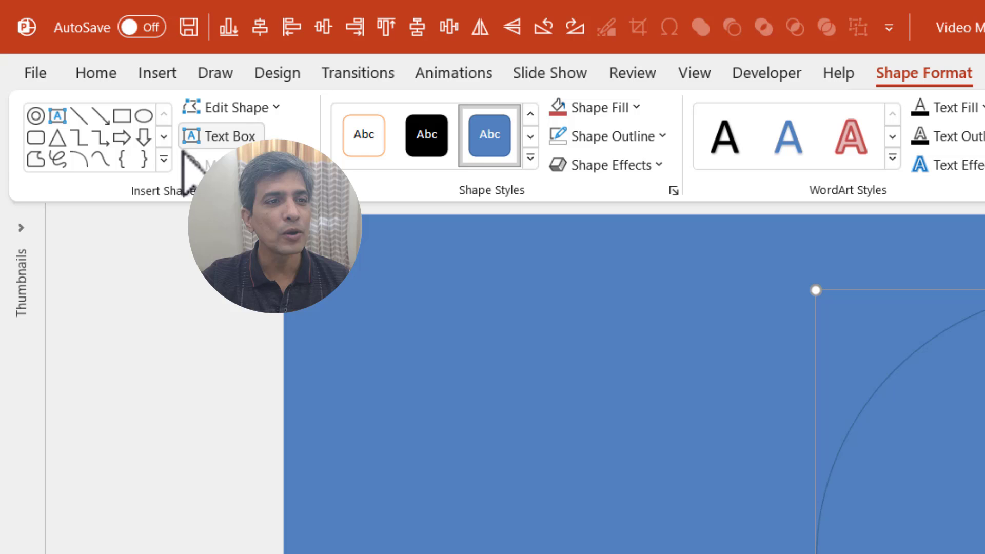
- Draw a trial hollow ring shape over the circle, then delete it
{"action": "left_click", "coordinate": [164, 160]}
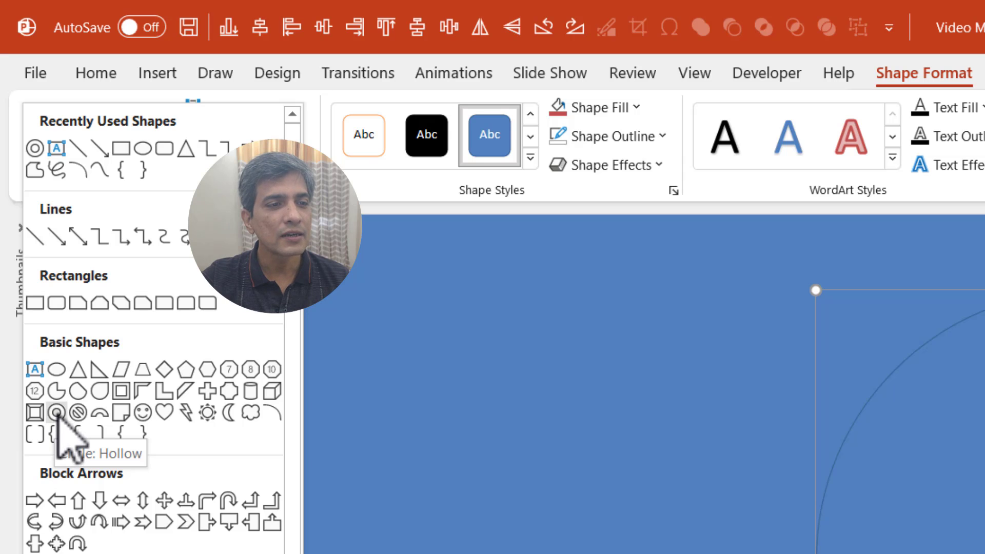
{"action": "left_click", "coordinate": [55, 413]}
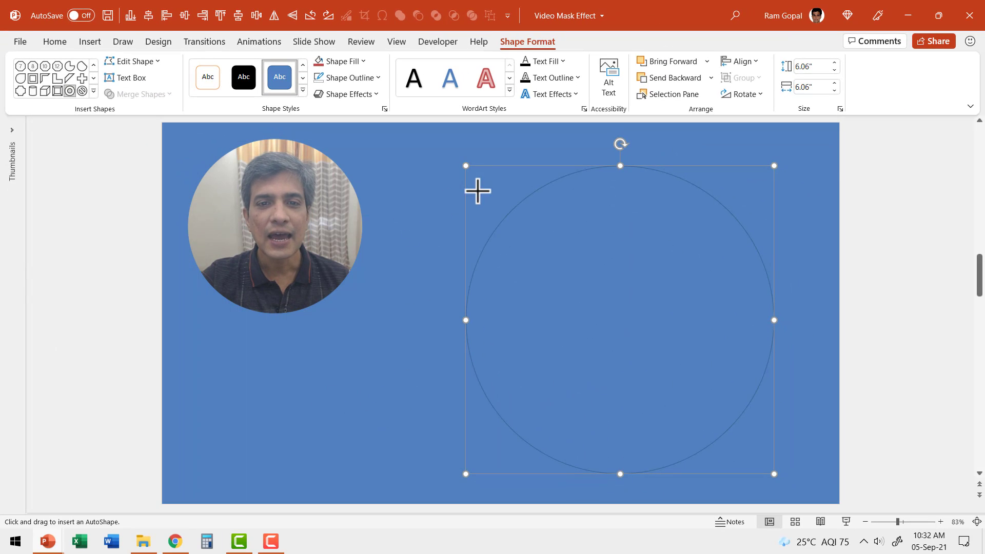
{"action": "left_click_drag", "start_coordinate": [736, 452], "coordinate": [818, 523]}
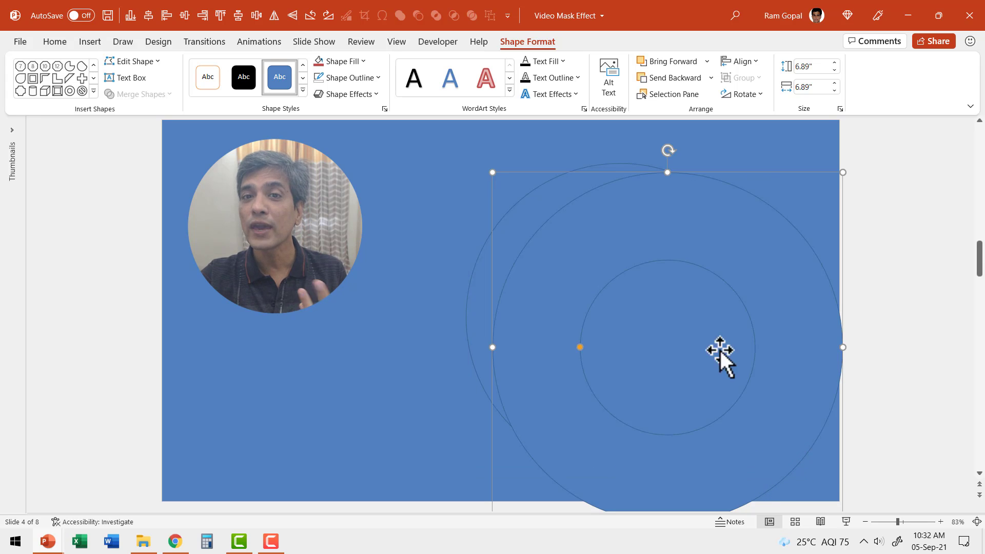
{"action": "key", "text": "Delete"}
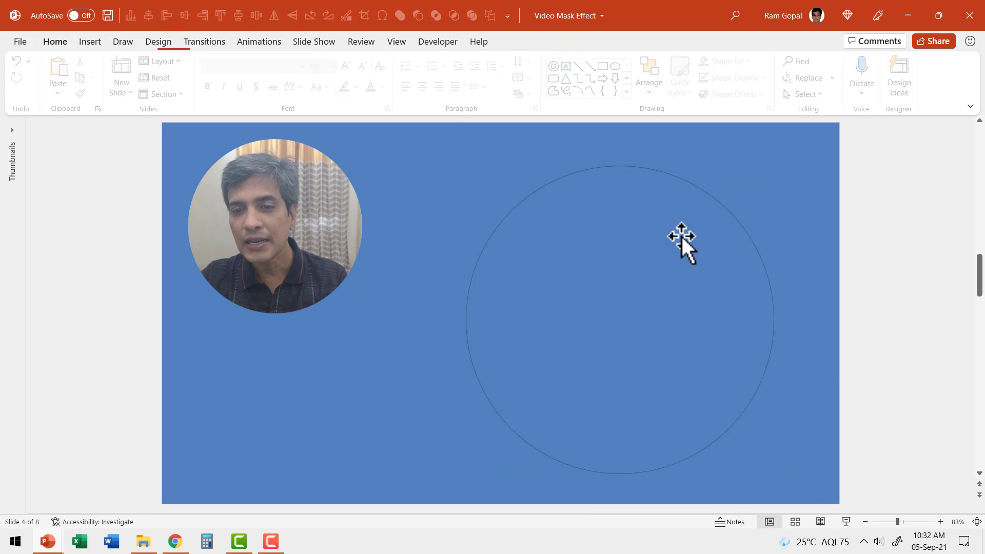
- Reposition the circle and corner-drag it to 7.24 inches
{"action": "left_click", "coordinate": [622, 213]}
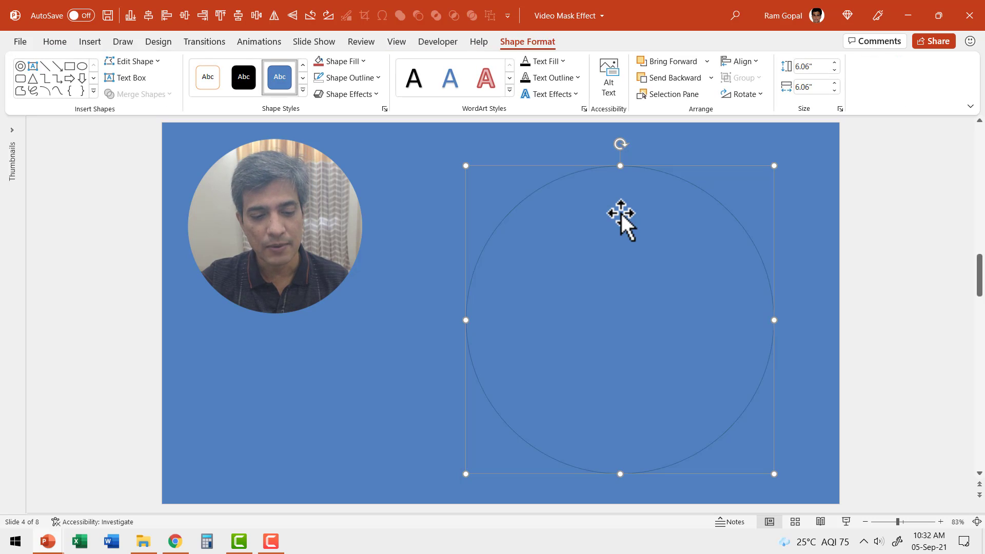
{"action": "left_click_drag", "start_coordinate": [621, 213], "coordinate": [598, 202]}
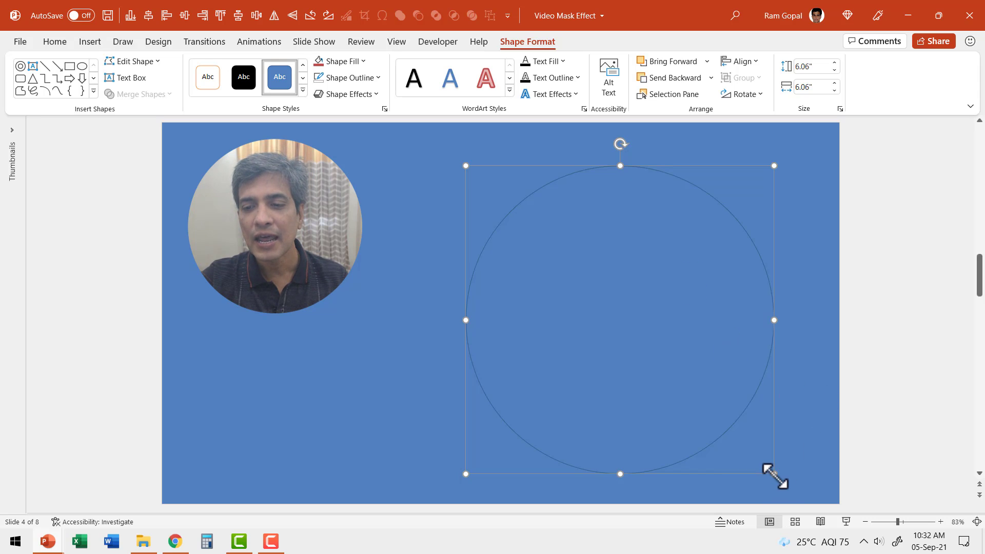
{"action": "left_click_drag", "start_coordinate": [773, 474], "coordinate": [779, 478]}
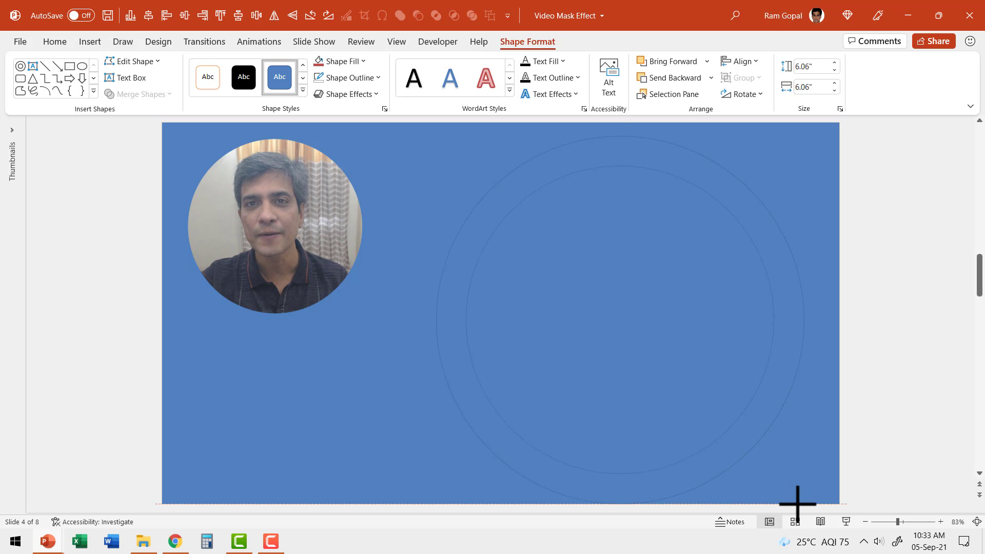
{"action": "left_click_drag", "start_coordinate": [797, 504], "coordinate": [798, 503]}
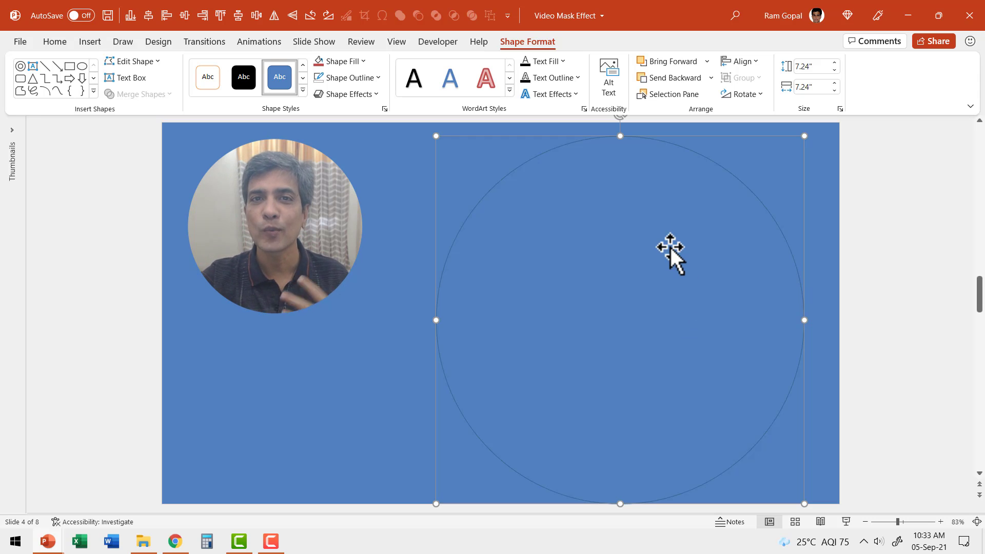
- Change the circle to a Donut shape and drag its handle to widen the hole
{"action": "left_click", "coordinate": [137, 62]}
{"action": "mouse_move", "coordinate": [151, 79]}
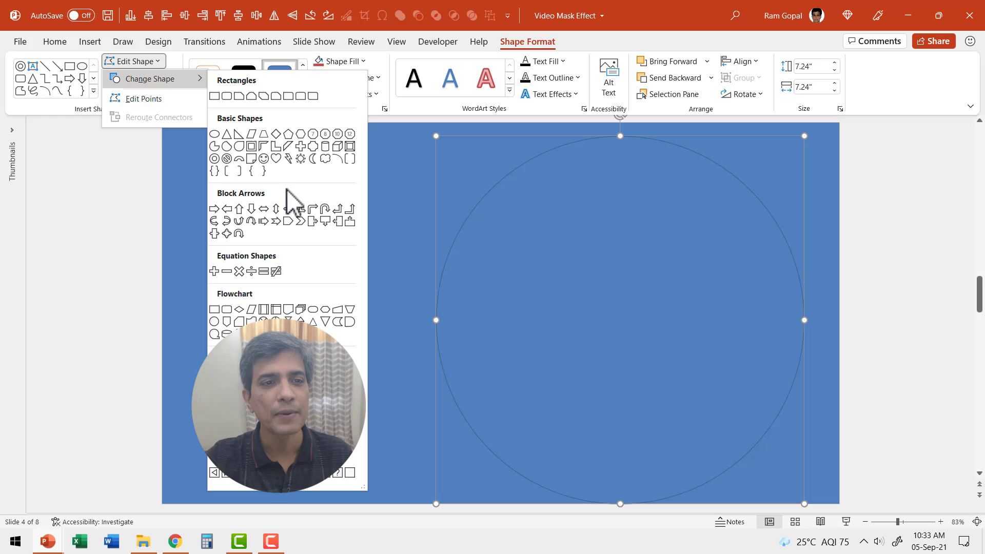
{"action": "left_click", "coordinate": [214, 158]}
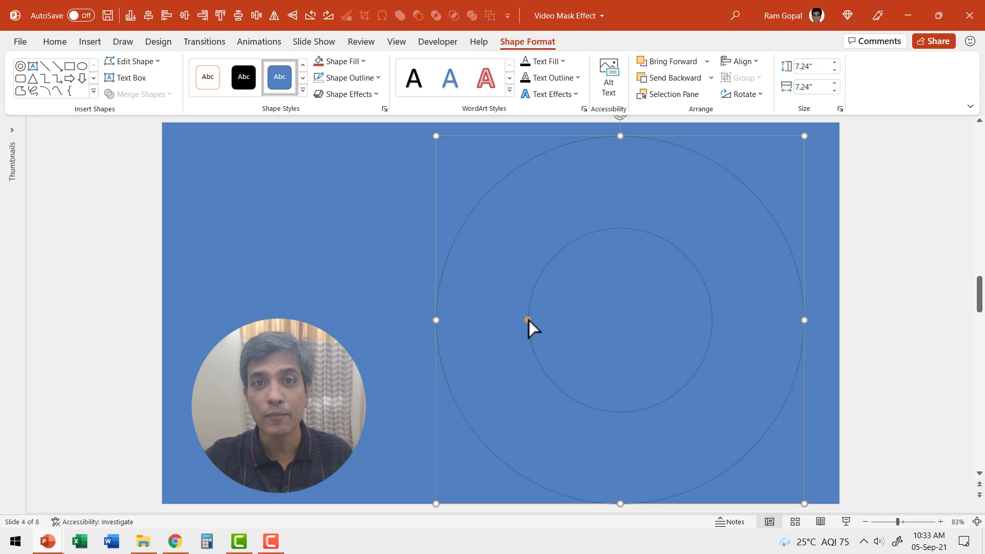
{"action": "left_click_drag", "start_coordinate": [528, 320], "coordinate": [513, 321]}
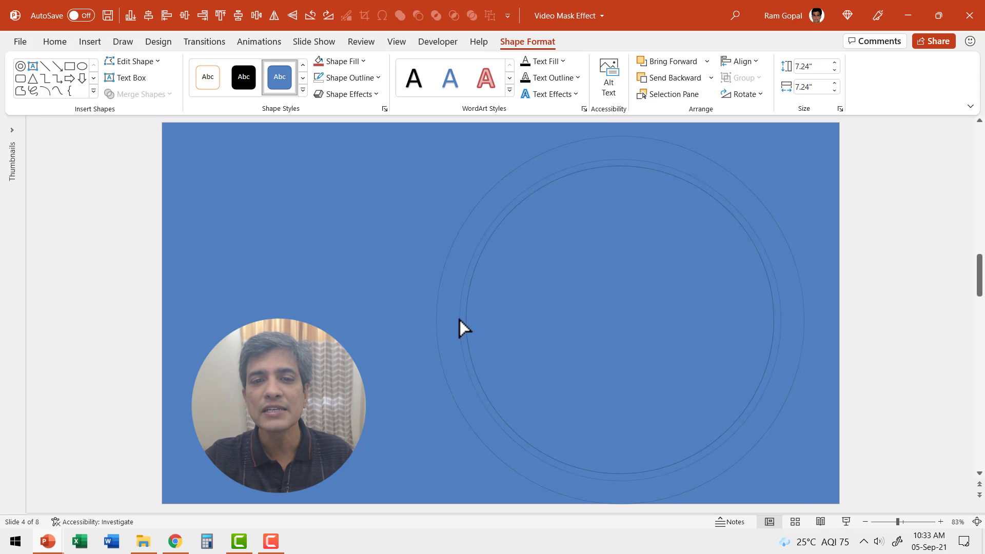
{"action": "left_click_drag", "start_coordinate": [452, 320], "coordinate": [452, 319]}
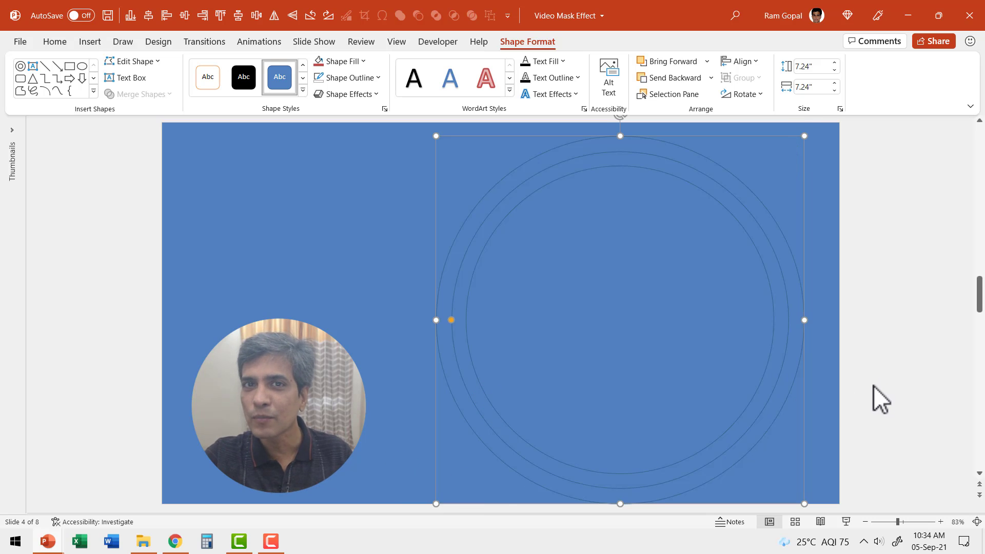
- Draw a small circle top-right, copy it near the bottom, and shrink the copy to 0.96 inches
{"action": "left_click", "coordinate": [82, 66]}
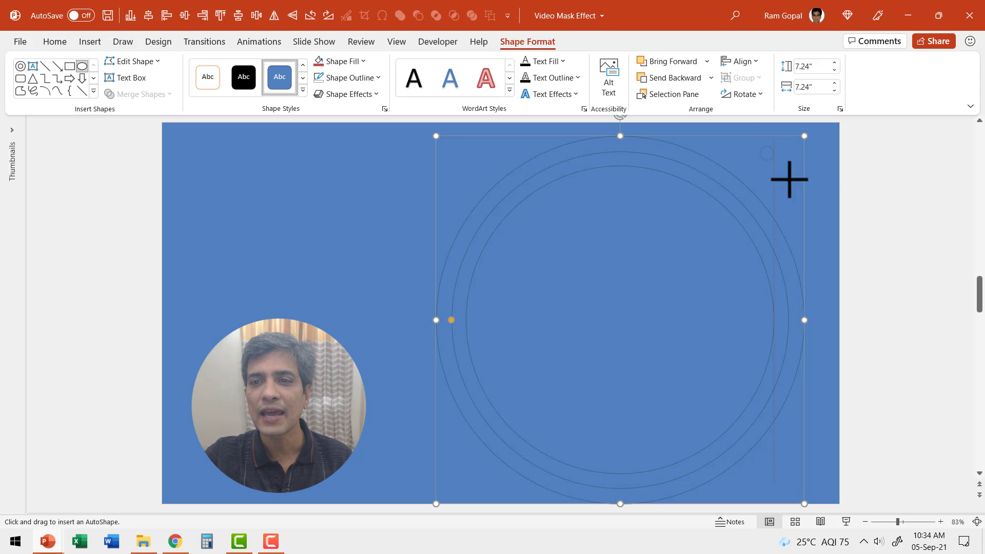
{"action": "left_click_drag", "start_coordinate": [808, 203], "coordinate": [818, 205]}
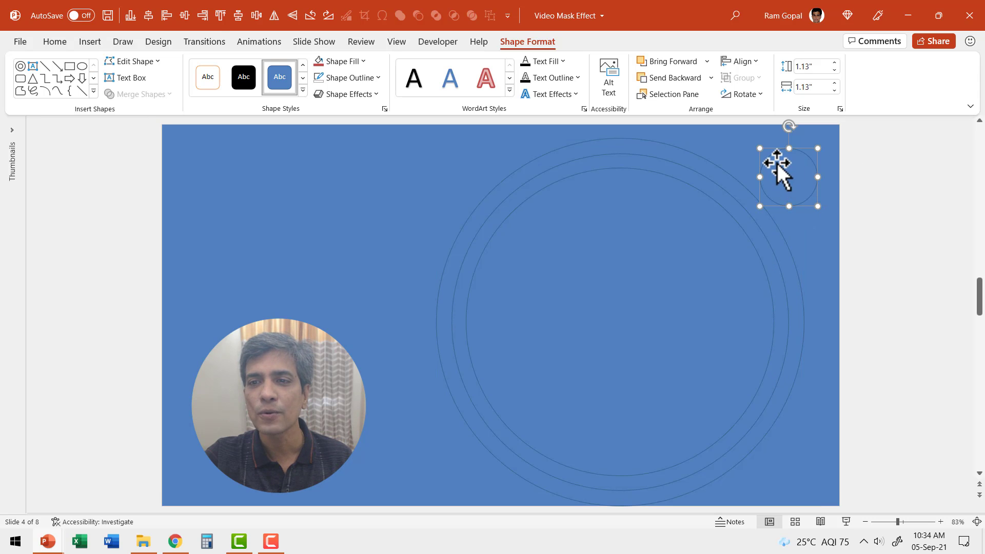
{"action": "left_click", "coordinate": [812, 193]}
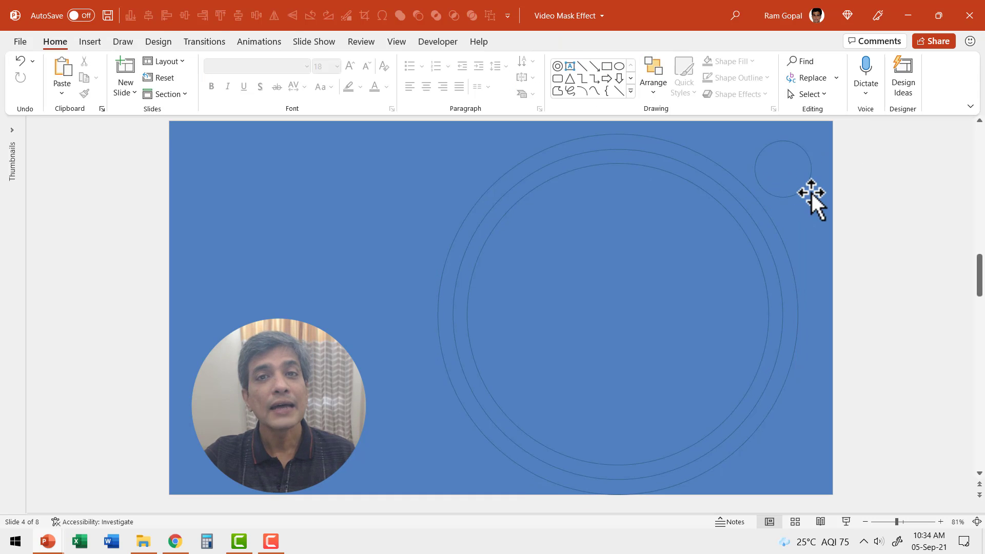
{"action": "left_click", "coordinate": [795, 172]}
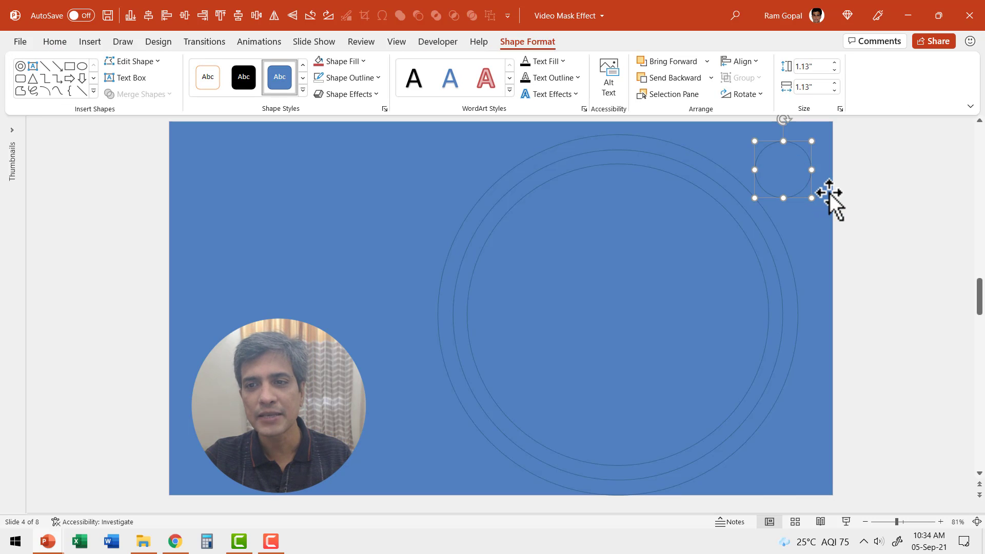
{"action": "left_click_drag", "start_coordinate": [805, 169], "coordinate": [459, 432]}
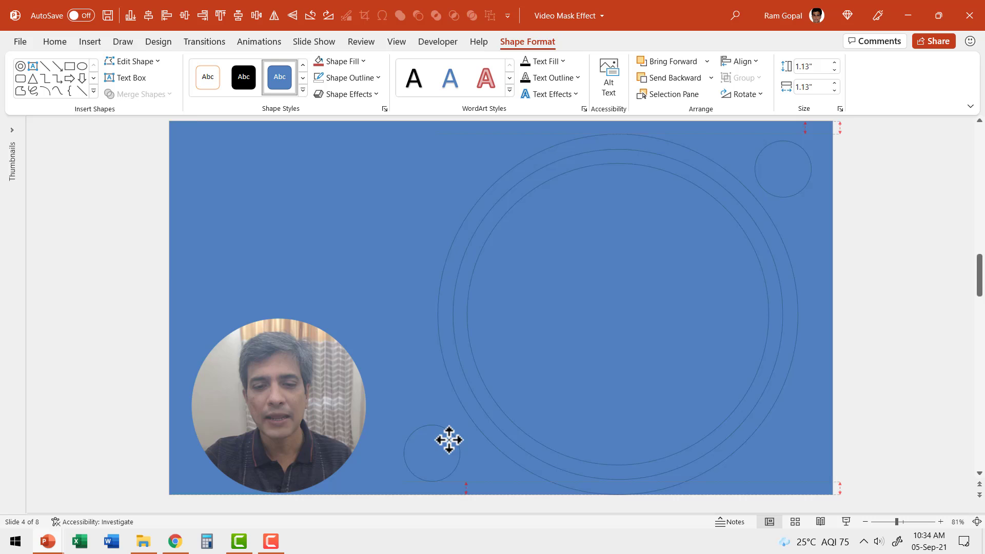
{"action": "left_click_drag", "start_coordinate": [448, 440], "coordinate": [464, 440]}
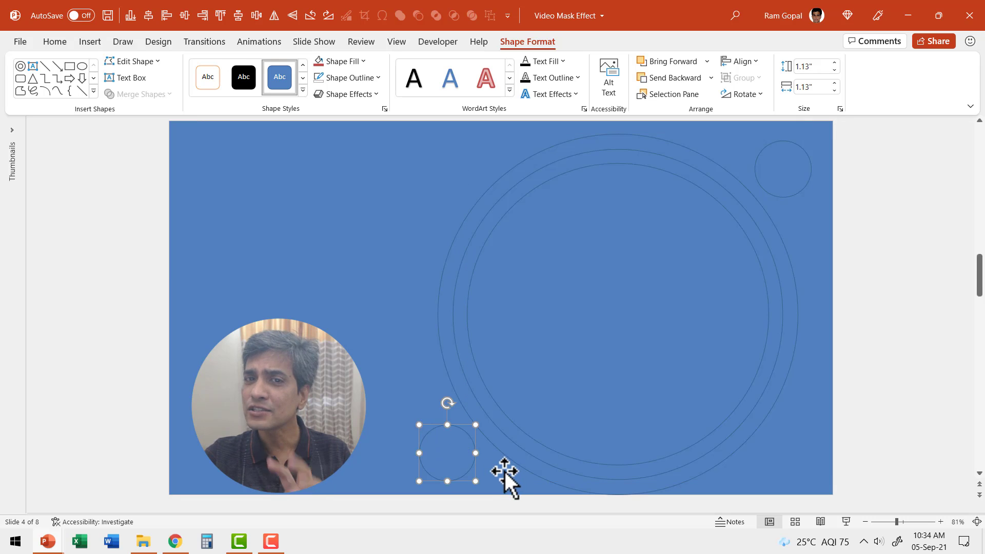
{"action": "left_click", "coordinate": [466, 437]}
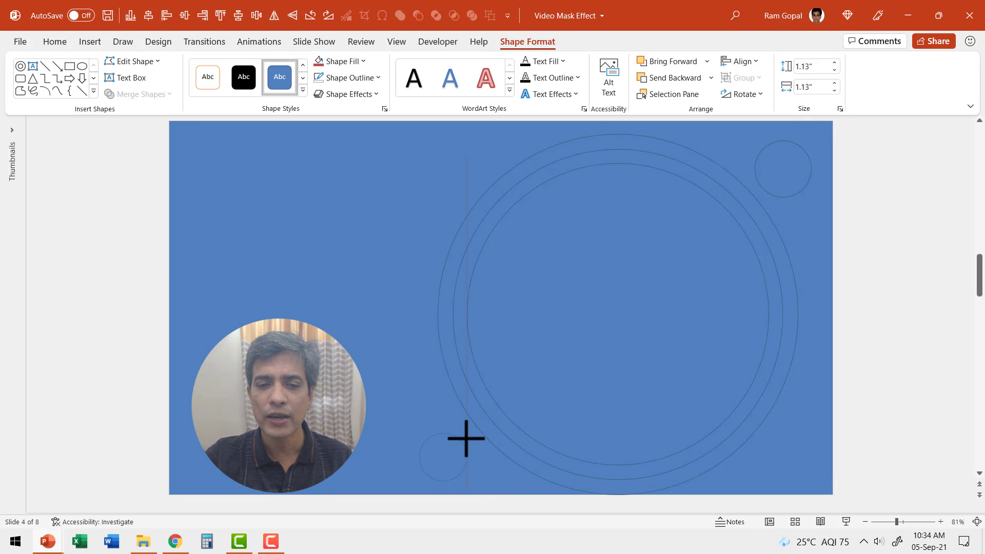
{"action": "left_click", "coordinate": [446, 466]}
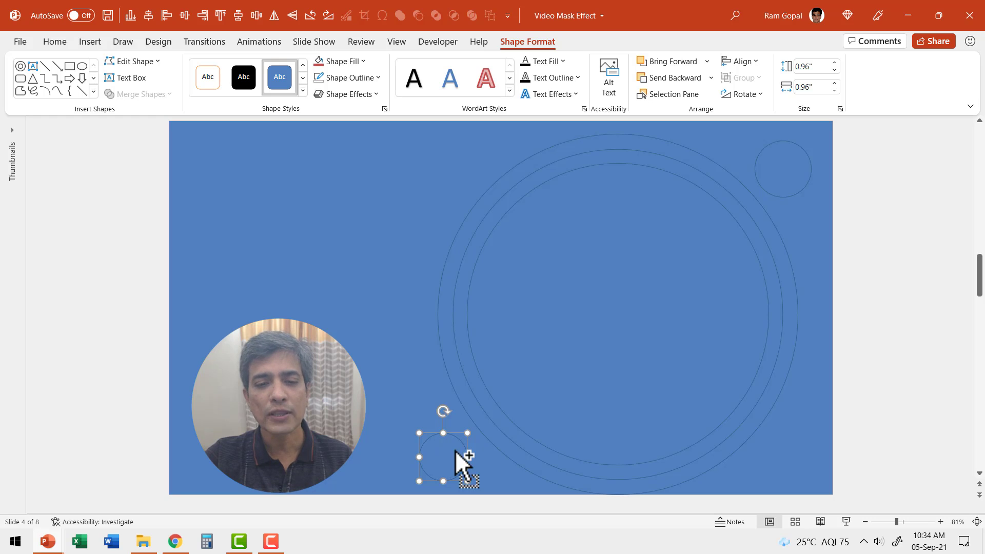
- Duplicate more small circles to the upper left and the ring's bottom right
{"action": "mouse_move", "coordinate": [454, 450]}
{"action": "left_mouse_down"}
{"action": "mouse_move", "coordinate": [438, 394]}
{"action": "mouse_move", "coordinate": [423, 416]}
{"action": "mouse_move", "coordinate": [440, 410]}
{"action": "mouse_move", "coordinate": [403, 390]}
{"action": "mouse_move", "coordinate": [399, 402]}
{"action": "left_mouse_up"}
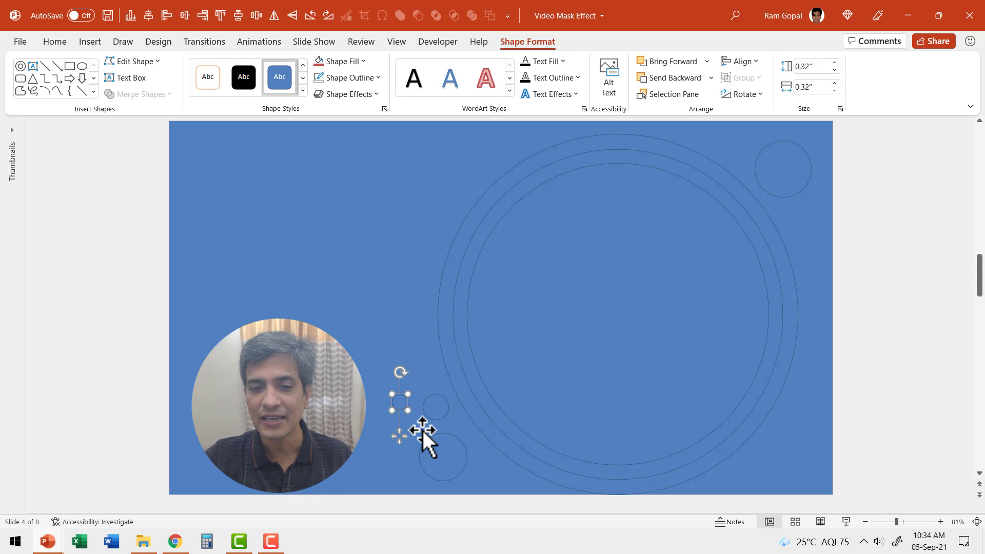
{"action": "mouse_move", "coordinate": [448, 423]}
{"action": "left_mouse_down"}
{"action": "mouse_move", "coordinate": [754, 481]}
{"action": "mouse_move", "coordinate": [808, 435]}
{"action": "left_mouse_up"}
{"action": "left_click", "coordinate": [878, 433]}
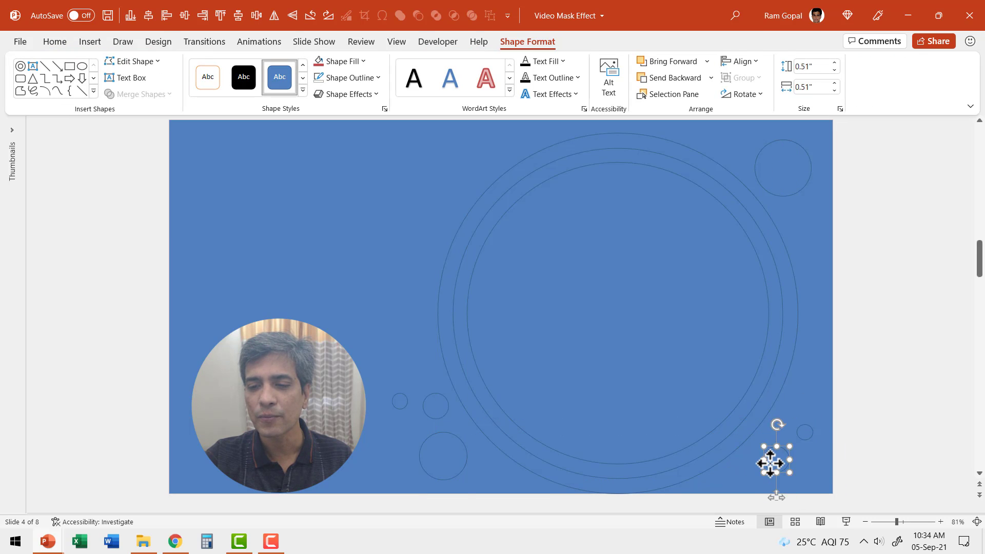
{"action": "mouse_move", "coordinate": [760, 465]}
{"action": "left_mouse_down"}
{"action": "mouse_move", "coordinate": [751, 457]}
{"action": "mouse_move", "coordinate": [803, 446]}
{"action": "left_mouse_up"}
{"action": "left_click", "coordinate": [893, 418]}
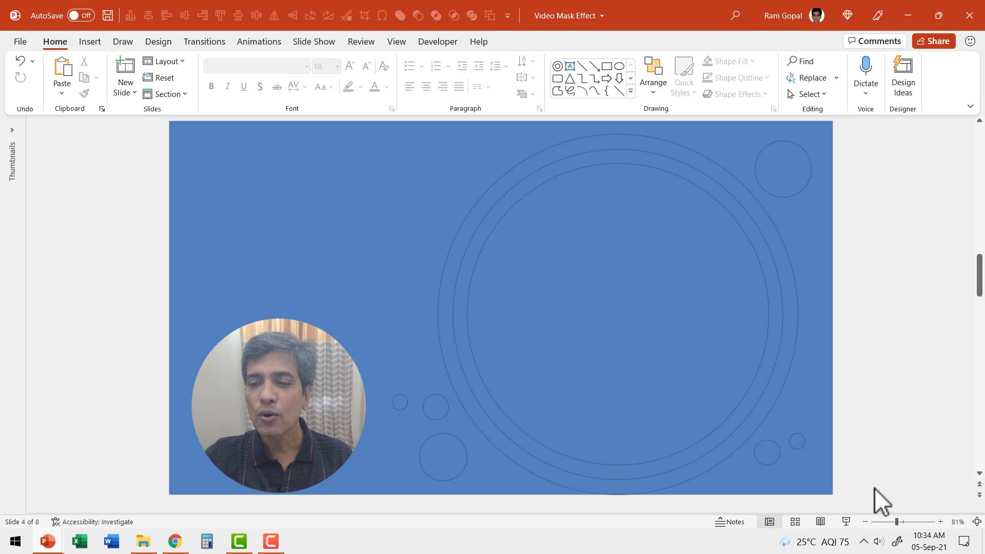
- Marquee-select the donut and small circles and combine them with Merge Shapes Union
{"action": "left_click_drag", "start_coordinate": [864, 499], "coordinate": [310, 115]}
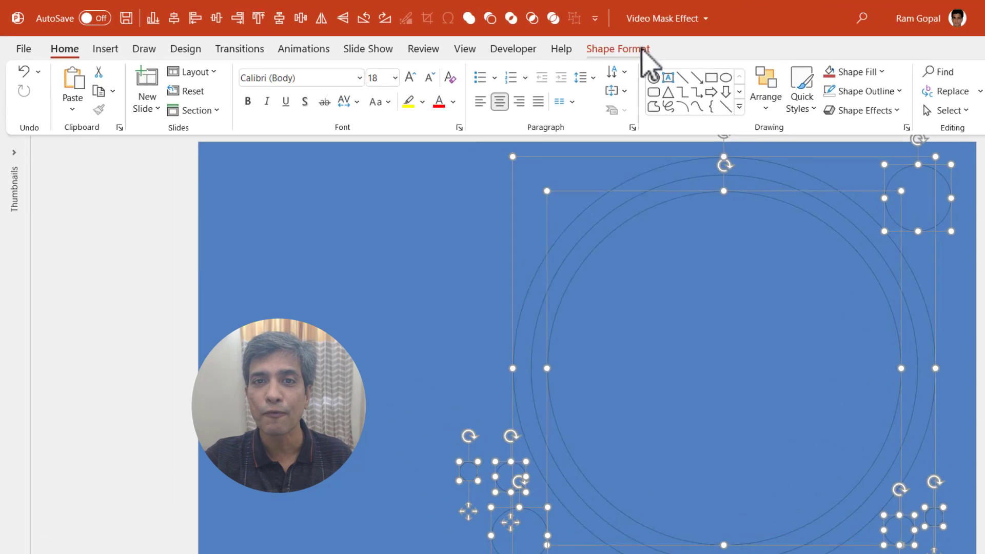
{"action": "left_click", "coordinate": [538, 42]}
{"action": "left_click", "coordinate": [223, 145]}
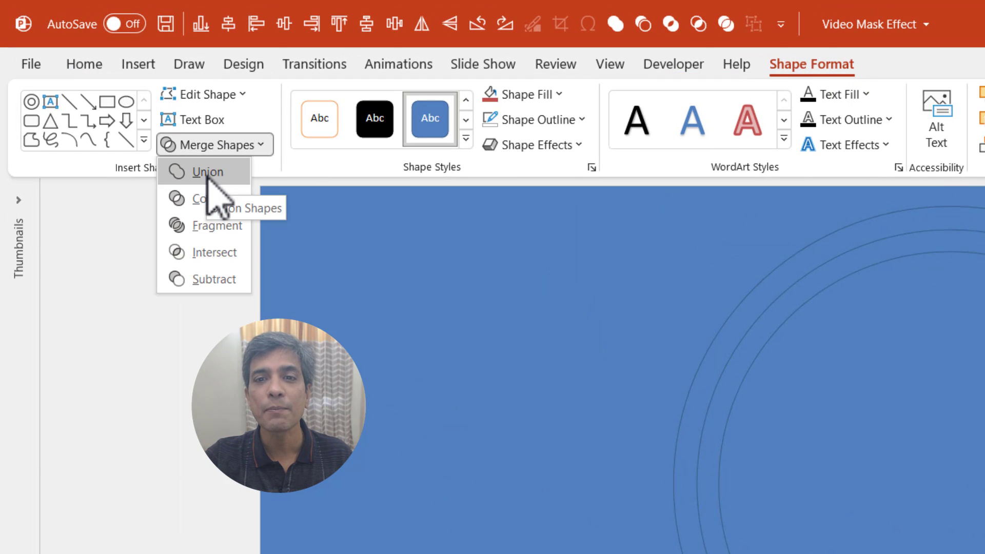
{"action": "left_click", "coordinate": [208, 173]}
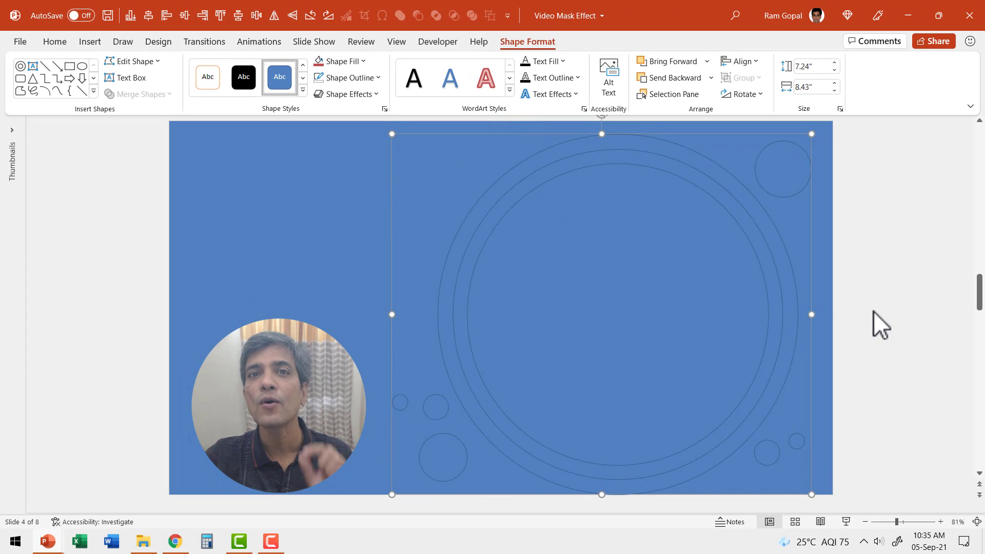
- Select the blue background rectangle together with the circle pattern shape
{"action": "left_click_drag", "start_coordinate": [734, 176], "coordinate": [807, 176]}
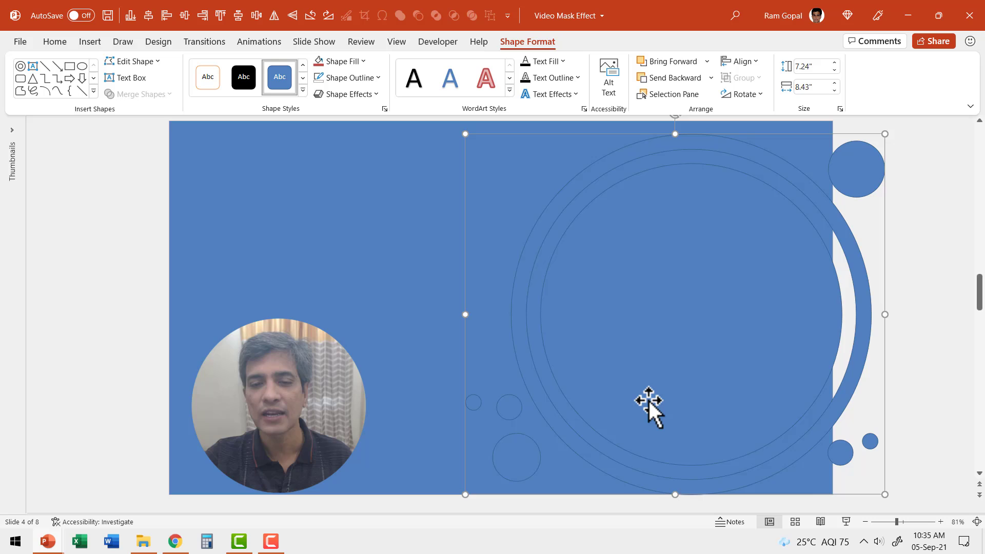
{"action": "key", "text": "ctrl+z"}
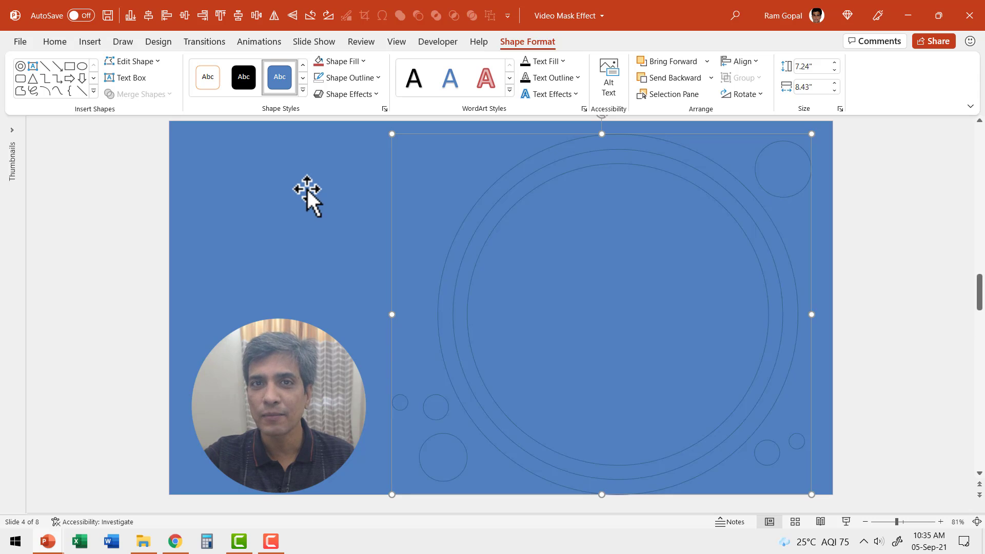
{"action": "left_click", "coordinate": [288, 175]}
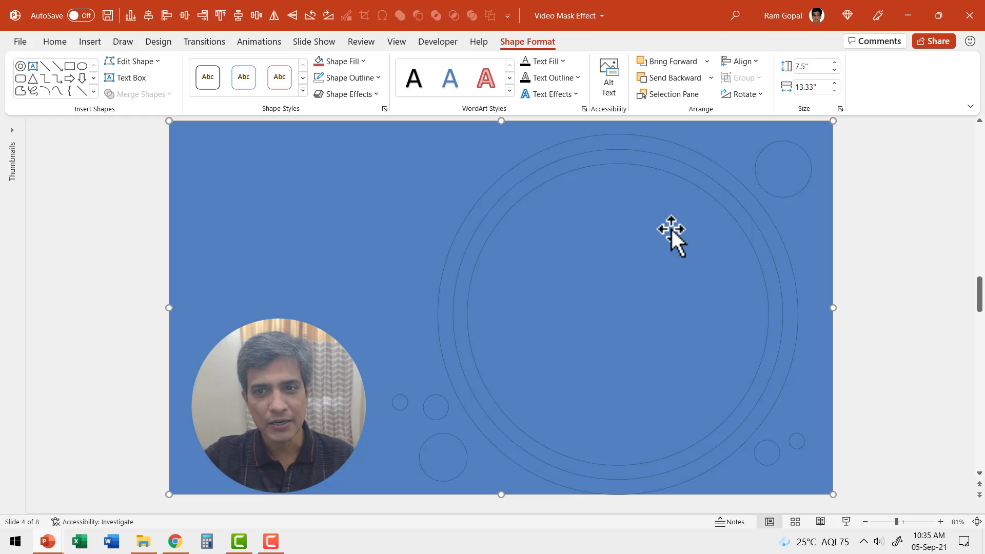
{"action": "left_click", "coordinate": [766, 183], "text": "shift"}
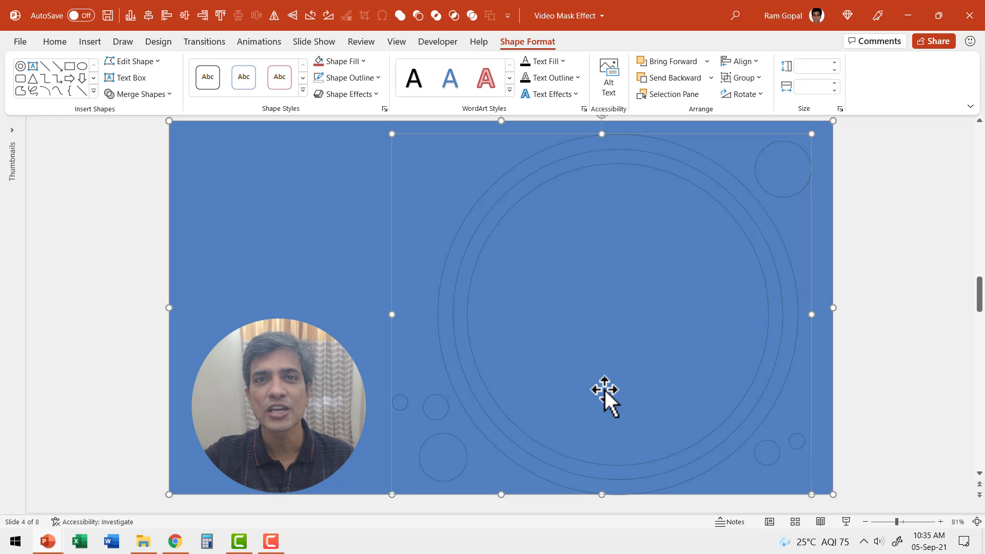
- Subtract the circle pattern from the rectangle and fill the result black
{"action": "left_click", "coordinate": [141, 94]}
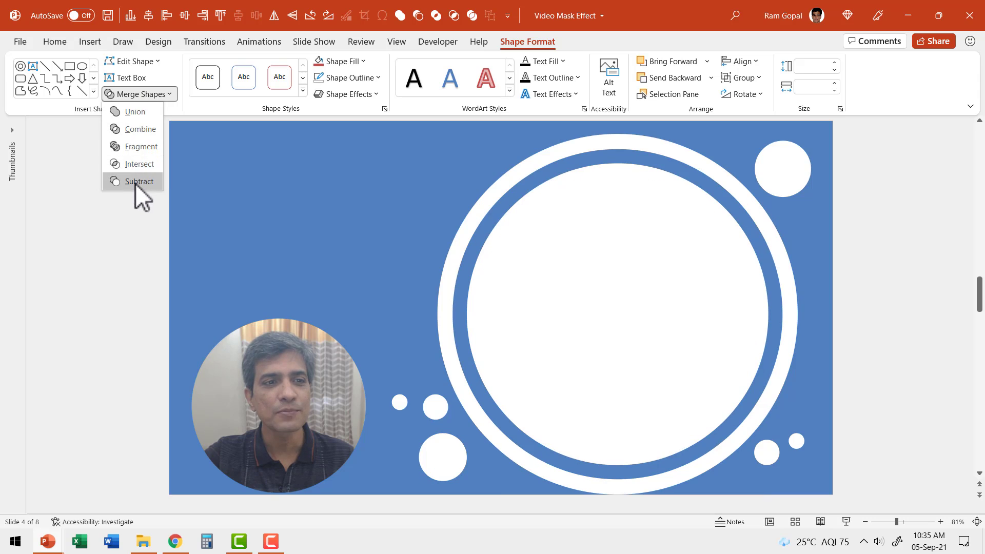
{"action": "left_click", "coordinate": [135, 183]}
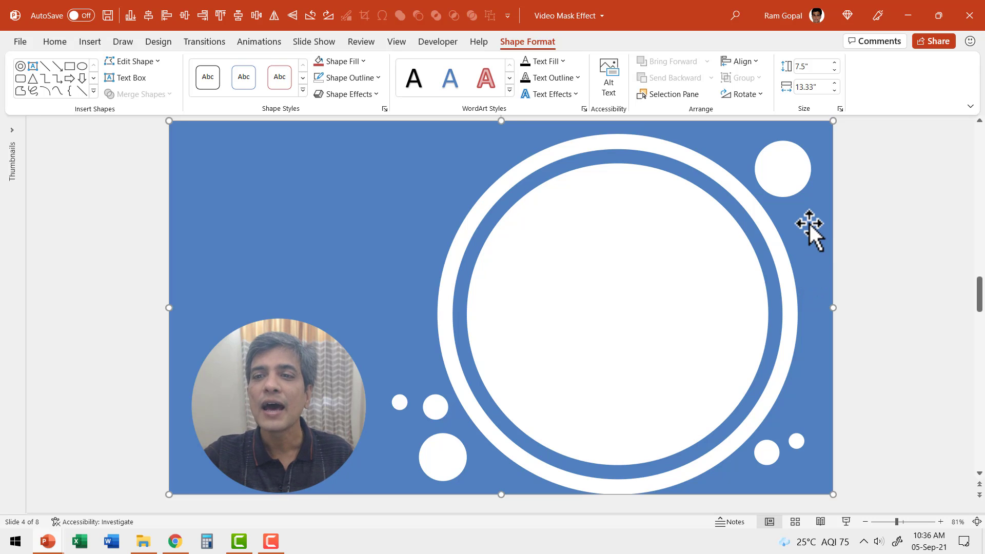
{"action": "left_click", "coordinate": [353, 62]}
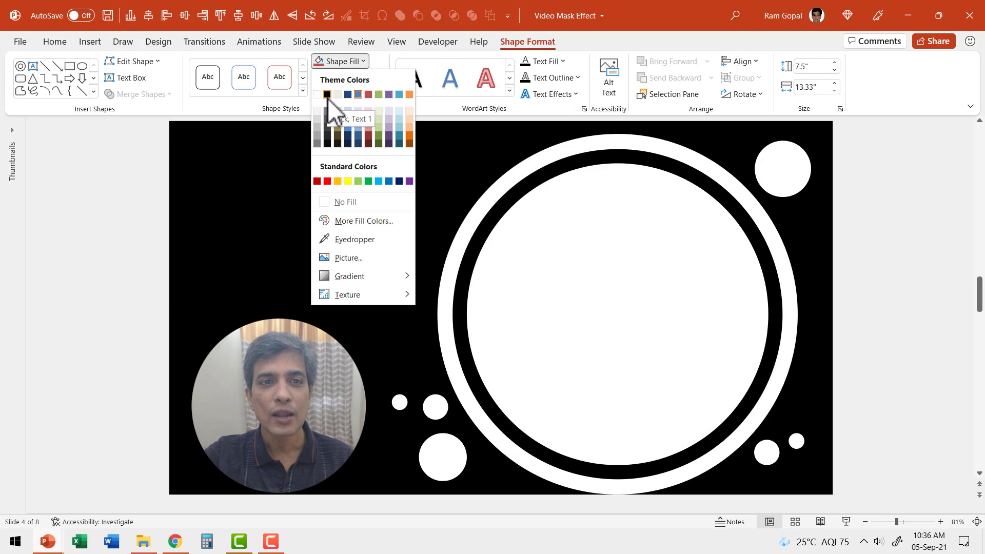
{"action": "left_click", "coordinate": [327, 98]}
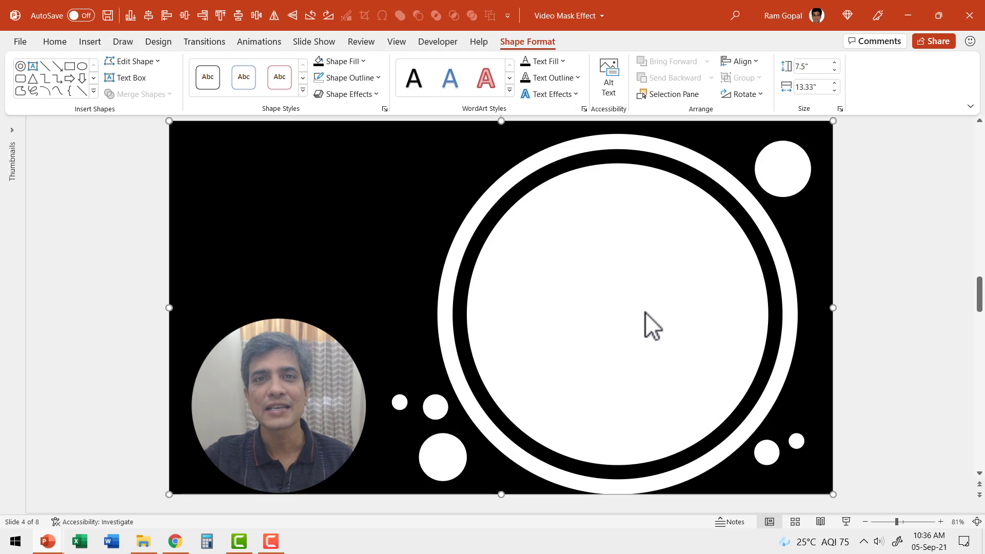
- Open the Stock Images library from the Insert tab's Pictures menu
{"action": "left_click", "coordinate": [90, 41]}
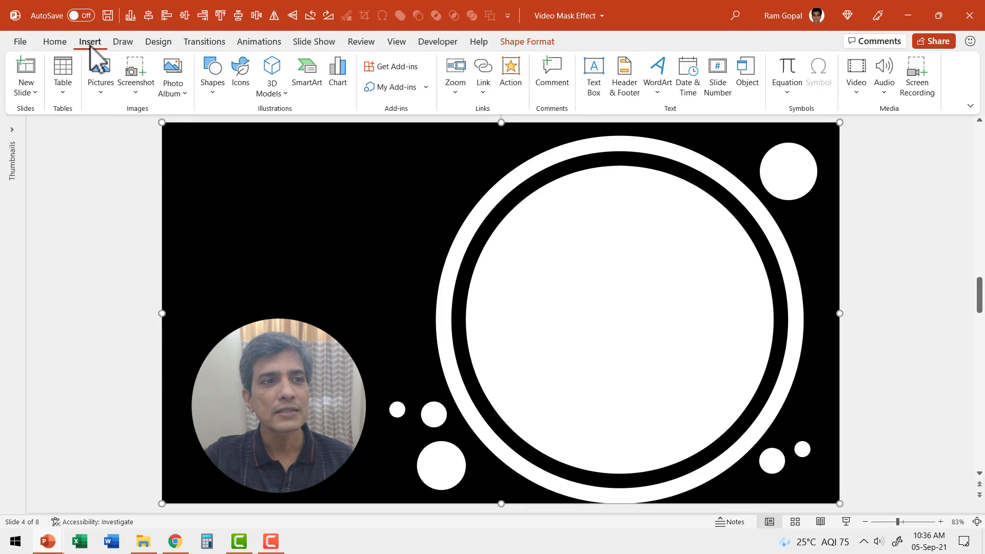
{"action": "left_click", "coordinate": [101, 88]}
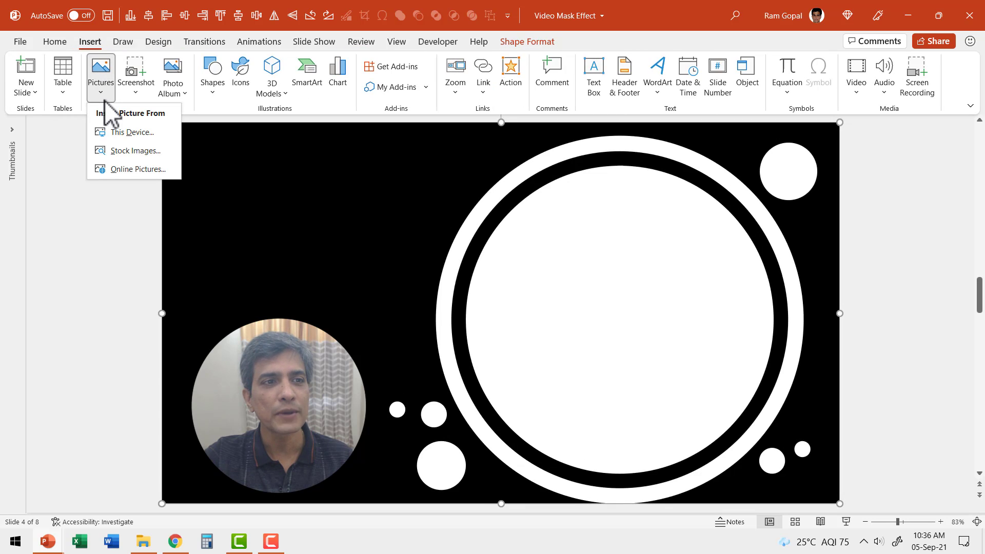
{"action": "left_click", "coordinate": [124, 151]}
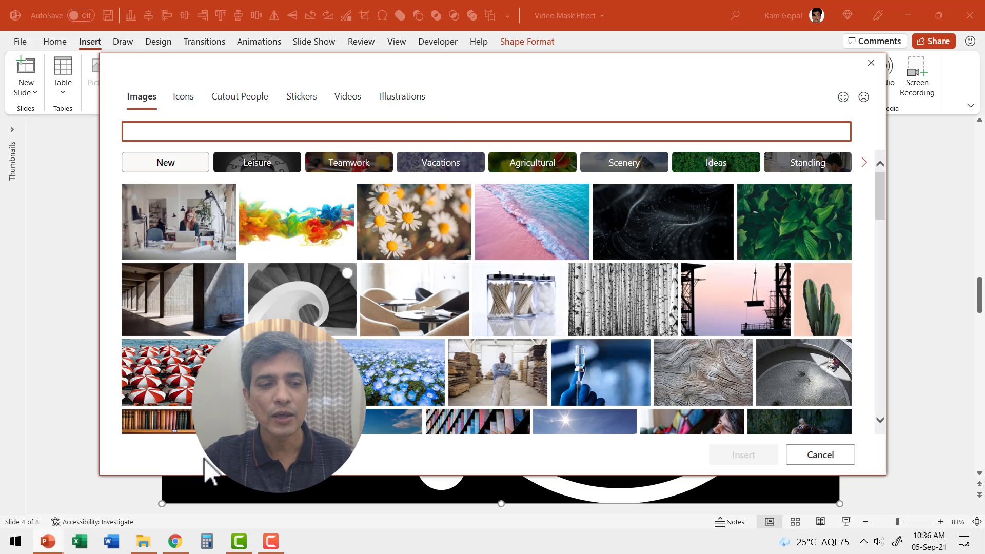
{"action": "left_click", "coordinate": [185, 548]}
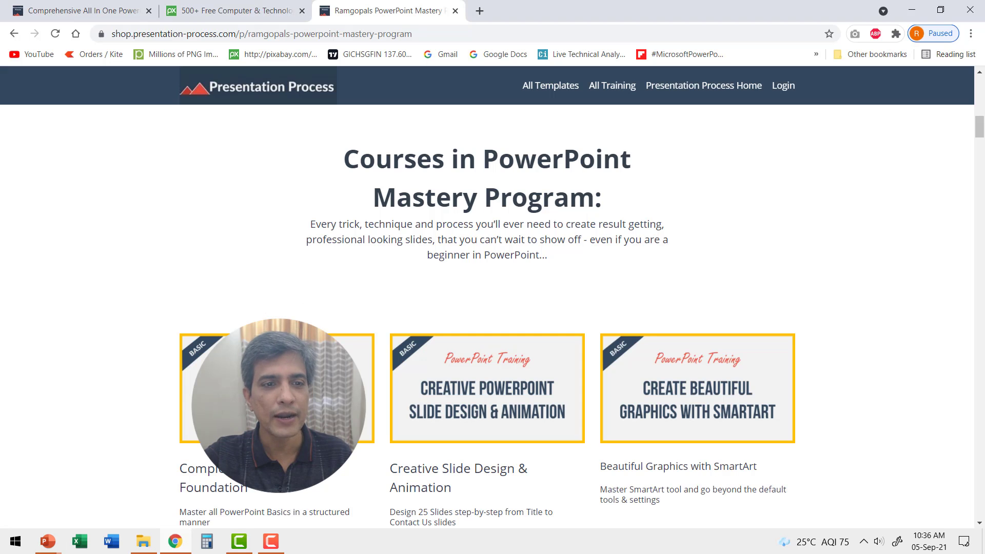
{"action": "left_click", "coordinate": [248, 16]}
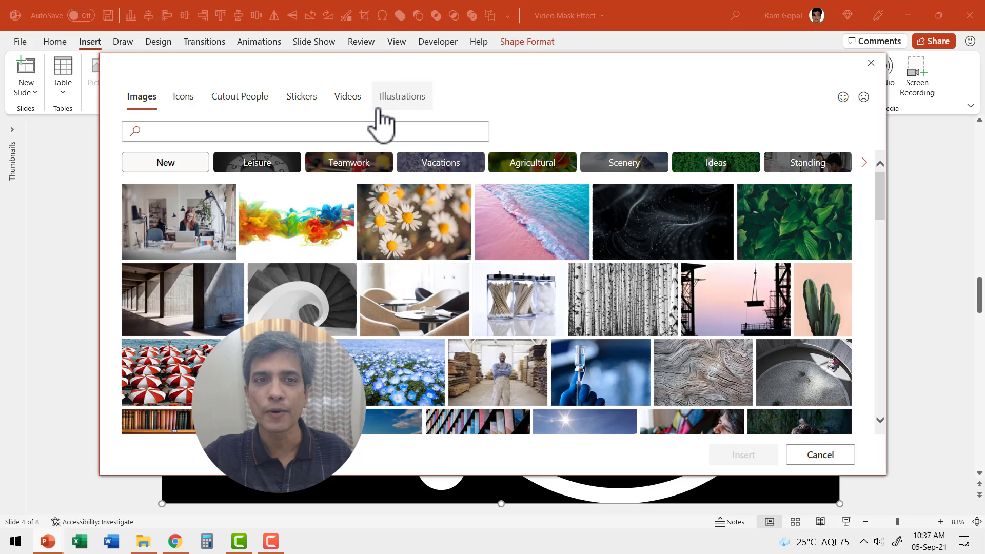
- Switch the stock library to Videos and insert the meerkat clip
{"action": "left_click", "coordinate": [352, 100]}
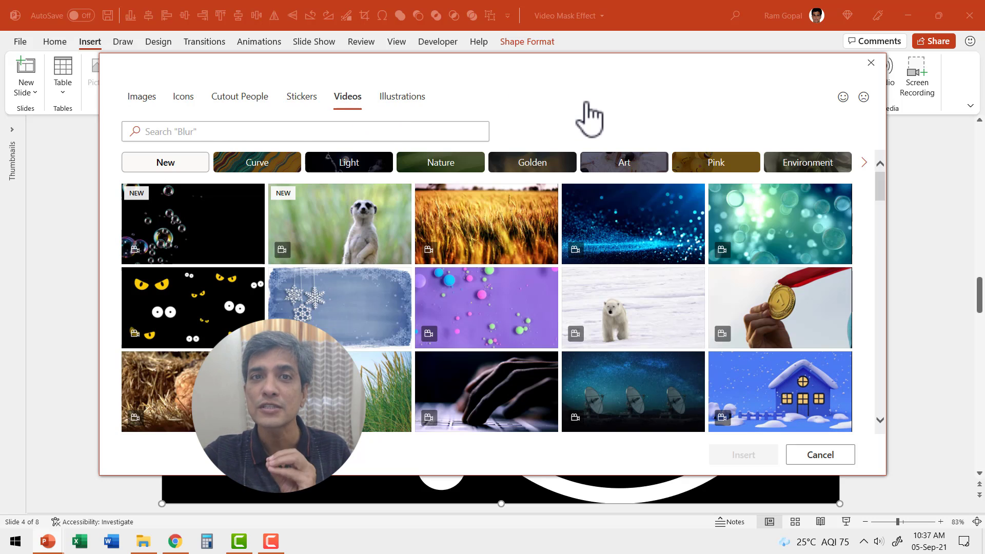
{"action": "mouse_move", "coordinate": [340, 223]}
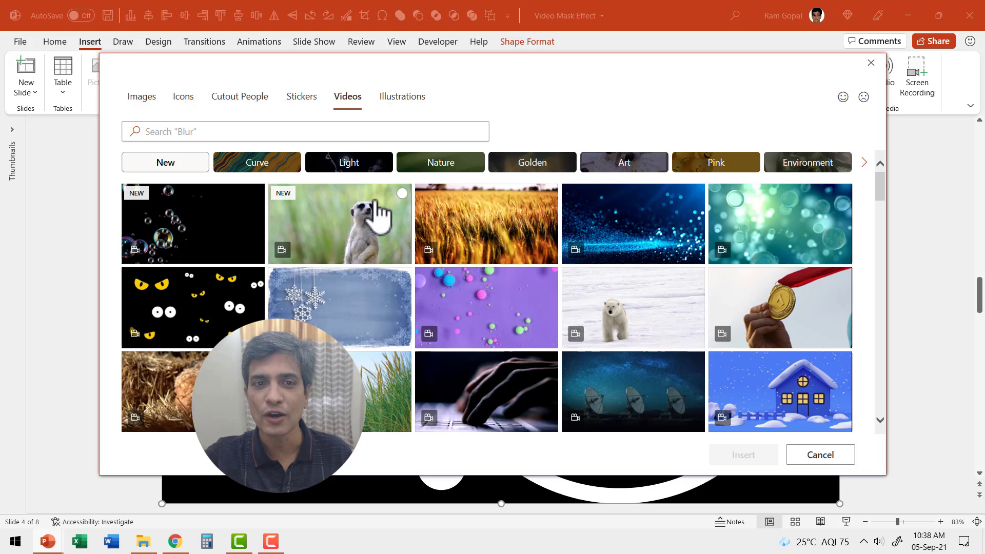
{"action": "left_click", "coordinate": [377, 218]}
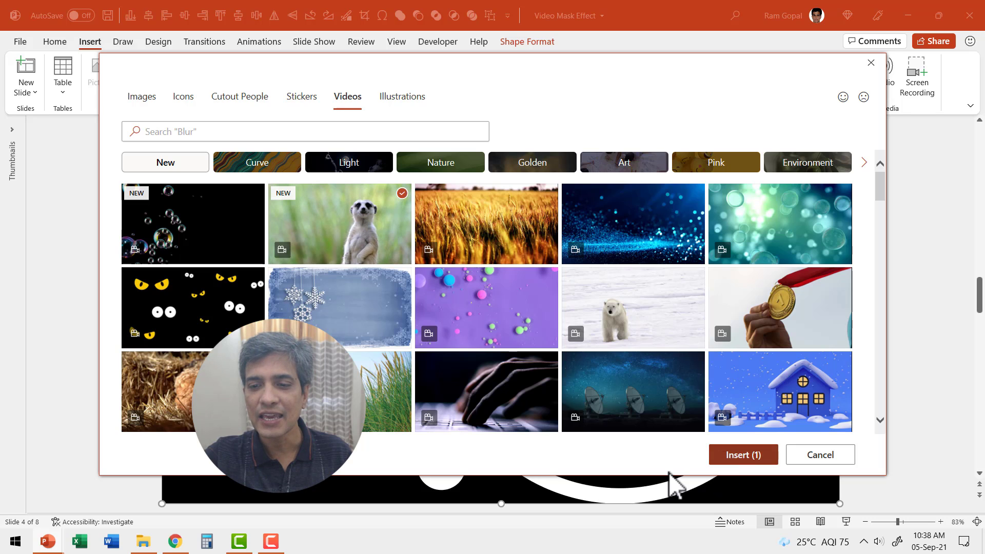
{"action": "key", "text": "Escape"}
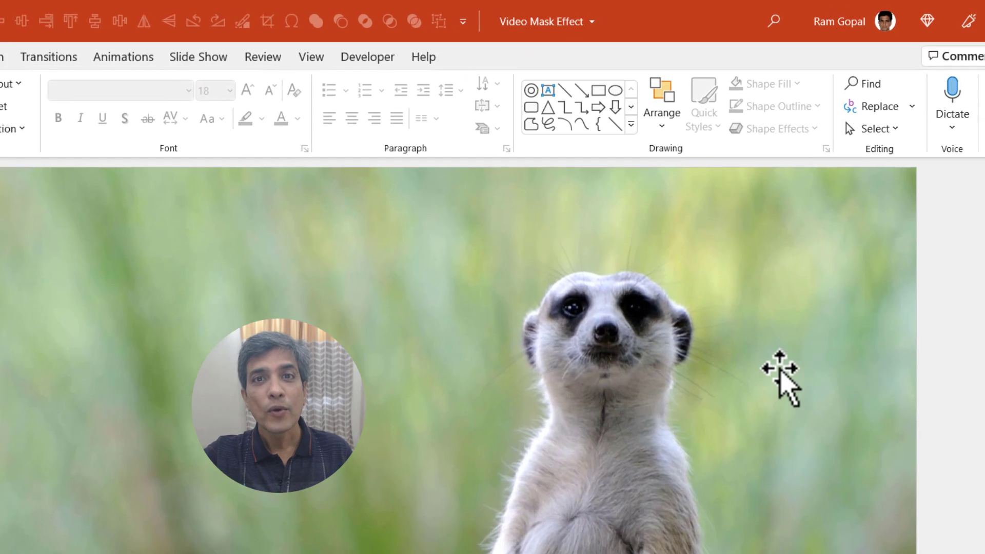
- Select the meerkat video, view its Playback options, and send it to back
{"action": "left_click", "coordinate": [735, 270]}
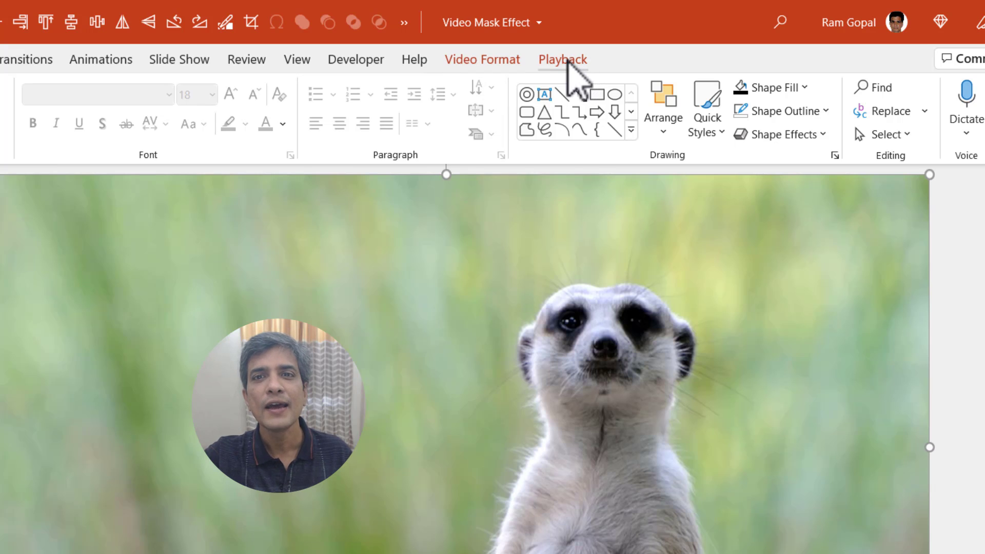
{"action": "left_click", "coordinate": [570, 61]}
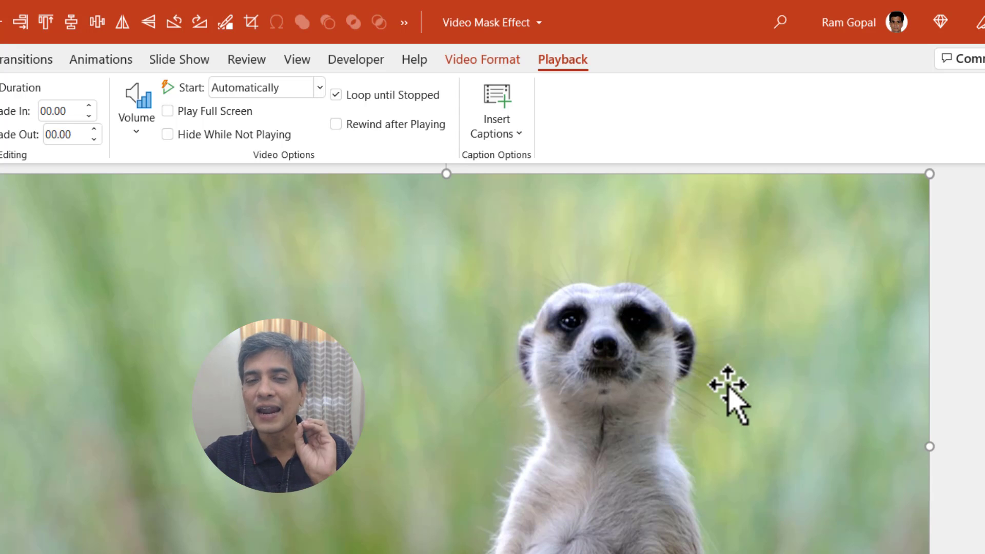
{"action": "right_click", "coordinate": [675, 356]}
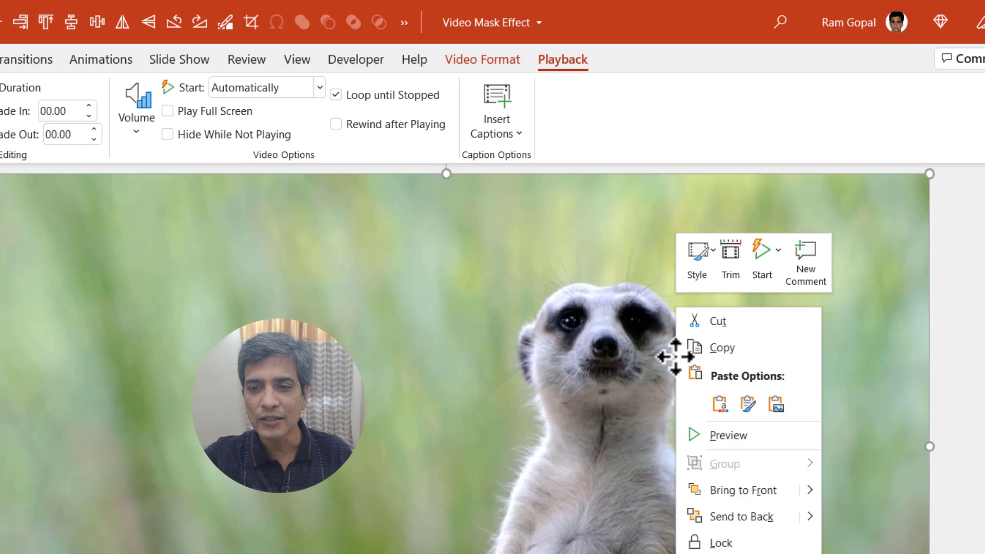
{"action": "left_click", "coordinate": [741, 514]}
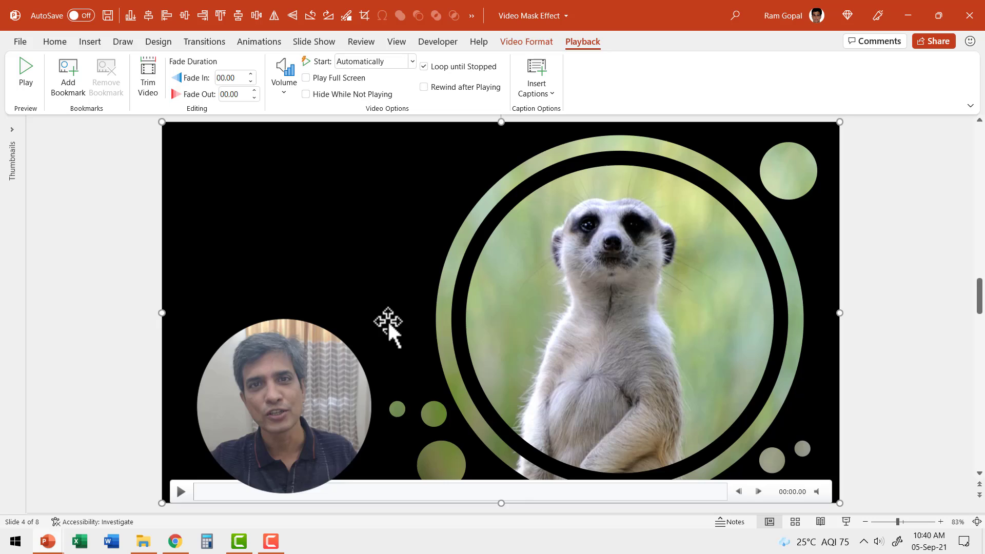
{"action": "scroll", "coordinate": [874, 249], "scroll_direction": "up", "scroll_amount": 1}
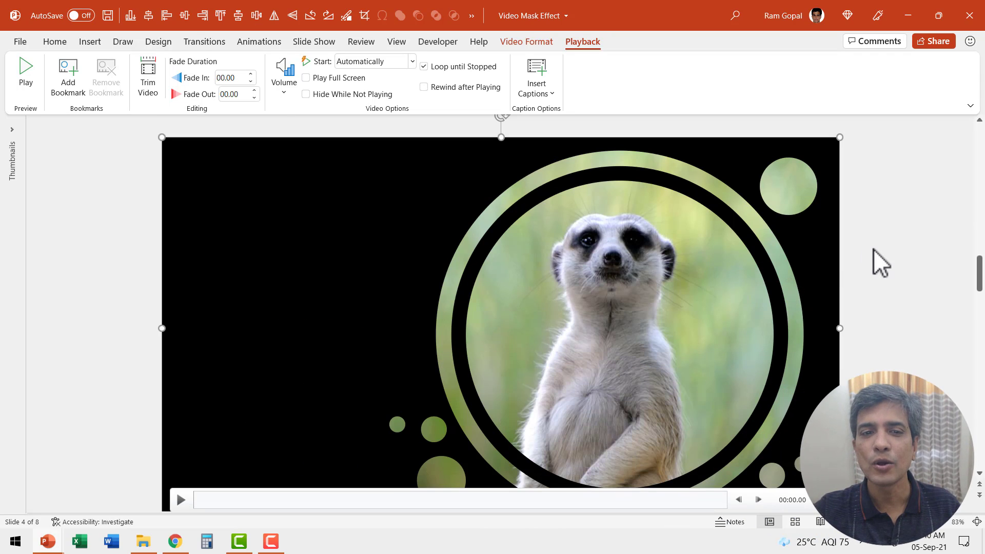
{"action": "scroll", "coordinate": [873, 248], "scroll_direction": "up", "scroll_amount": 1}
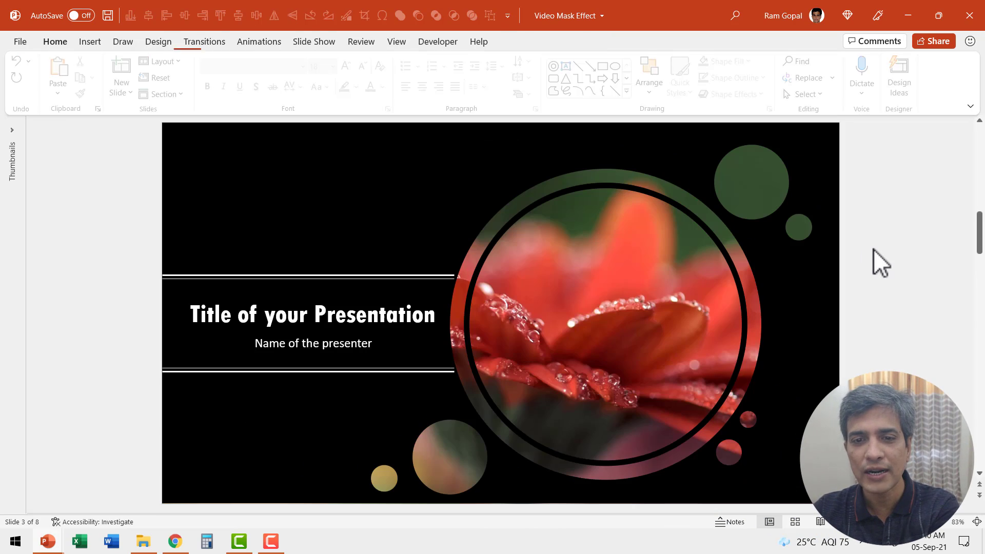
- Copy the title and presenter name block from slide 3 onto the meerkat slide
{"action": "left_click", "coordinate": [277, 315]}
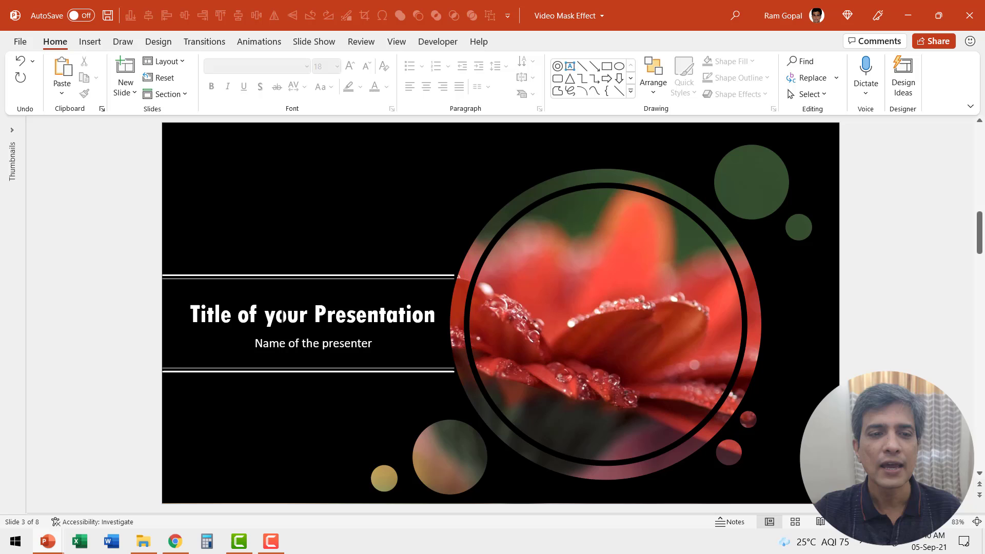
{"action": "left_click", "coordinate": [286, 357]}
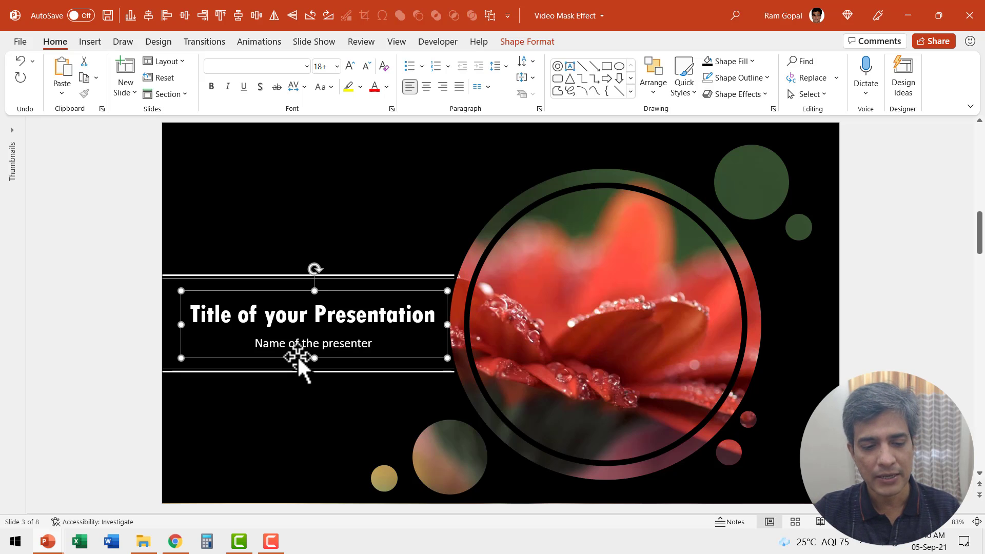
{"action": "key", "text": "Page_Down"}
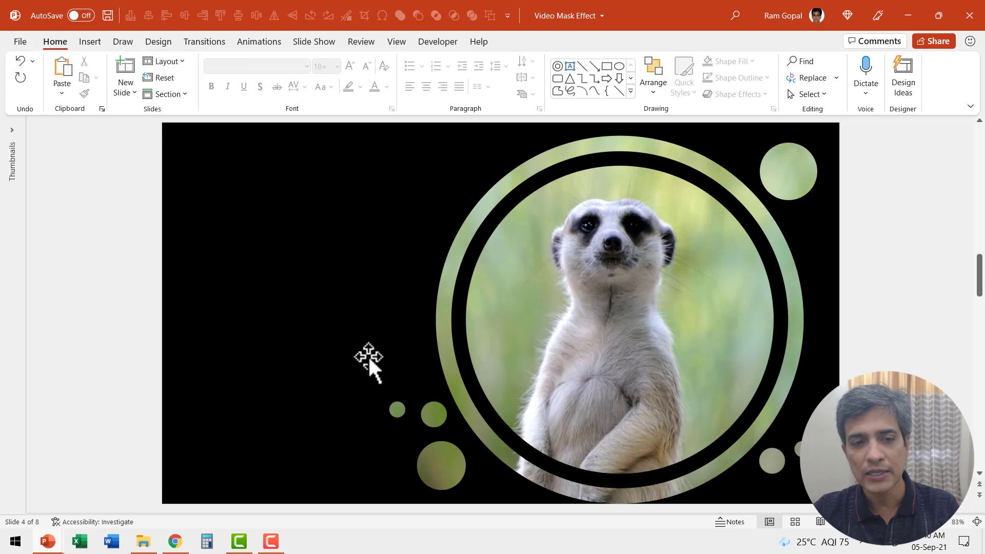
{"action": "key", "text": "ctrl+v"}
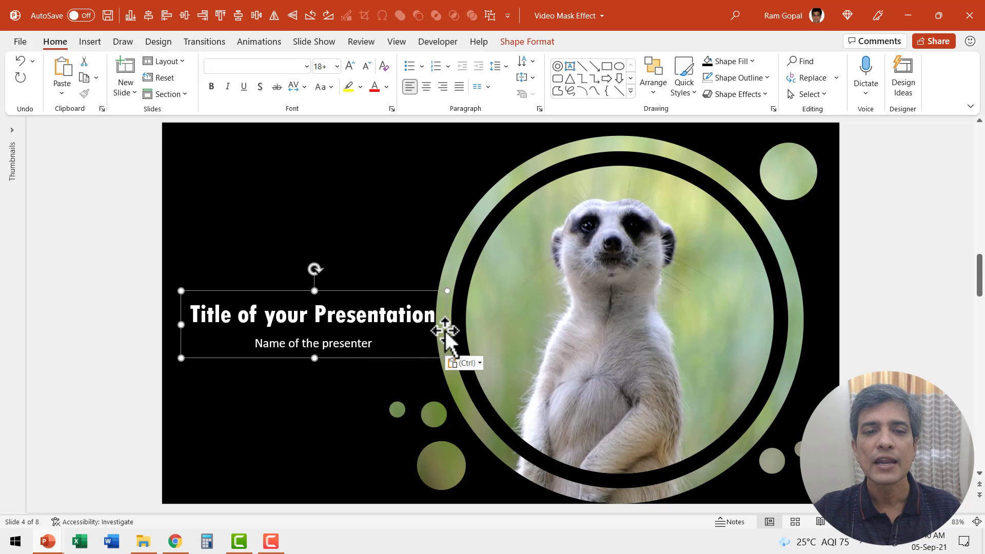
{"action": "left_click", "coordinate": [937, 279]}
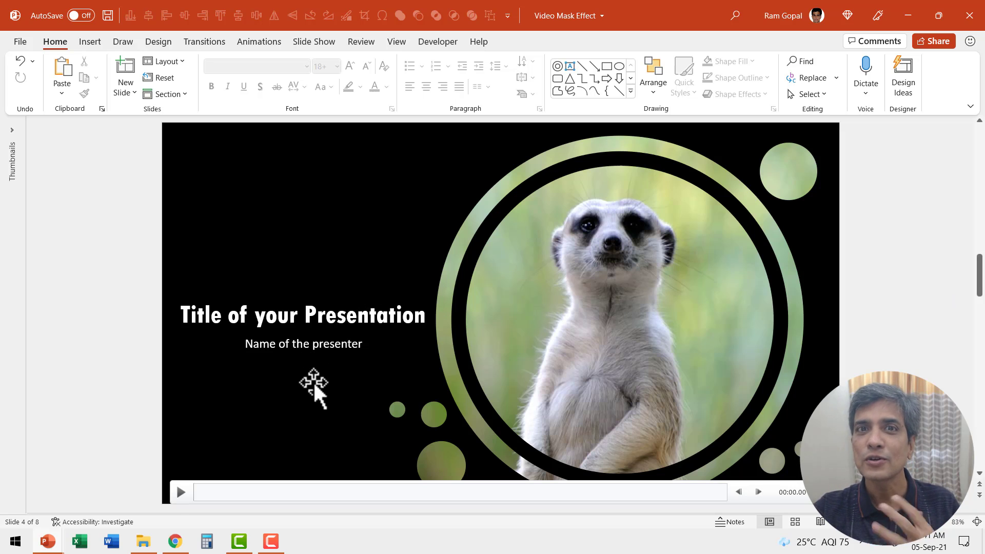
{"action": "scroll", "coordinate": [883, 276], "scroll_direction": "up", "scroll_amount": 2}
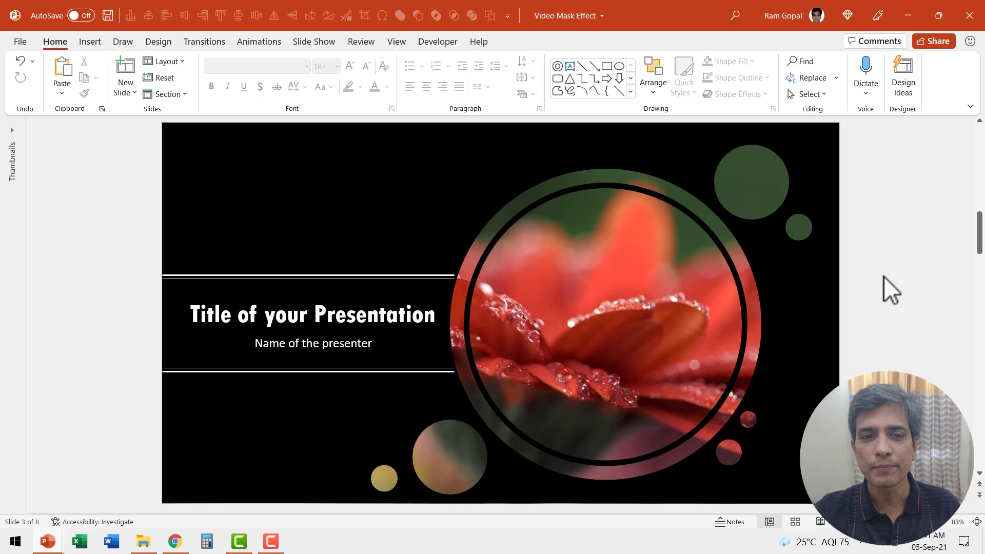
- Paste the two horizontal lines onto the meerkat slide, framing the title above and below
{"action": "left_click_drag", "start_coordinate": [79, 252], "coordinate": [503, 415]}
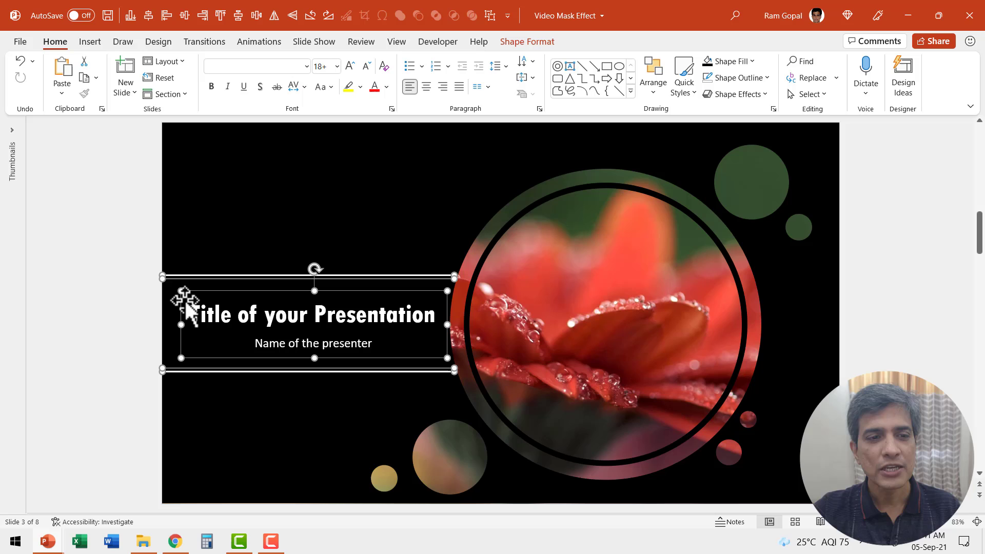
{"action": "left_click", "coordinate": [228, 344], "text": "shift"}
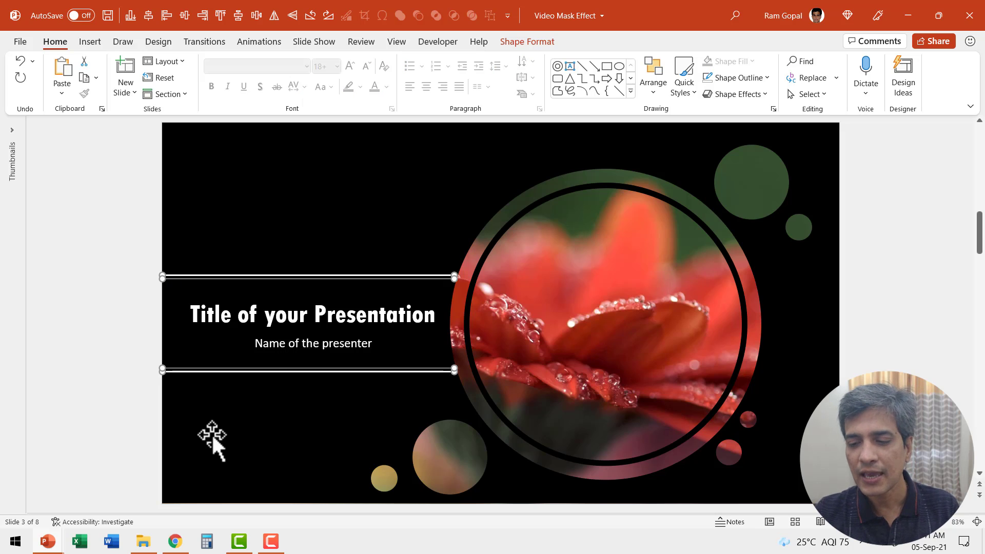
{"action": "scroll", "coordinate": [212, 434], "scroll_direction": "down", "scroll_amount": 1}
{"action": "key", "text": "Tab"}
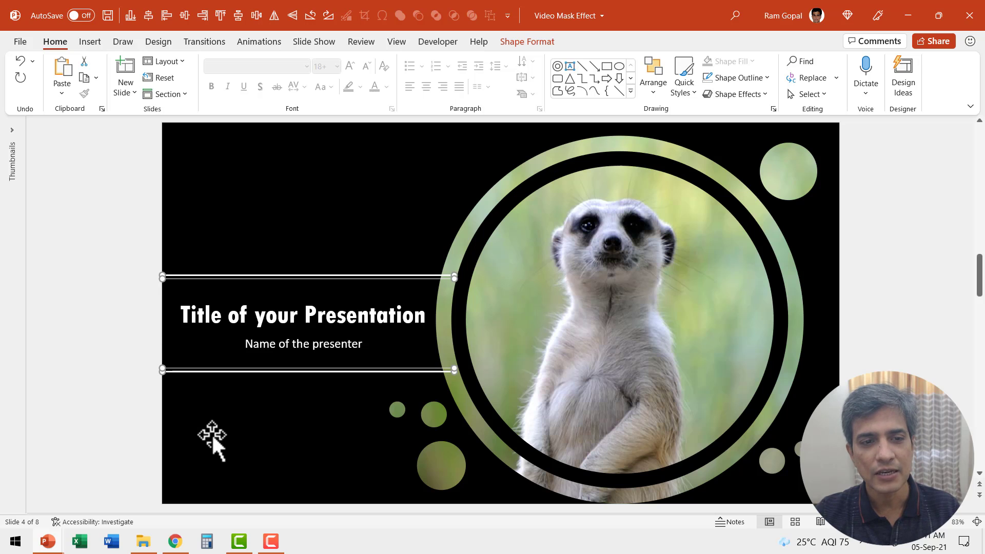